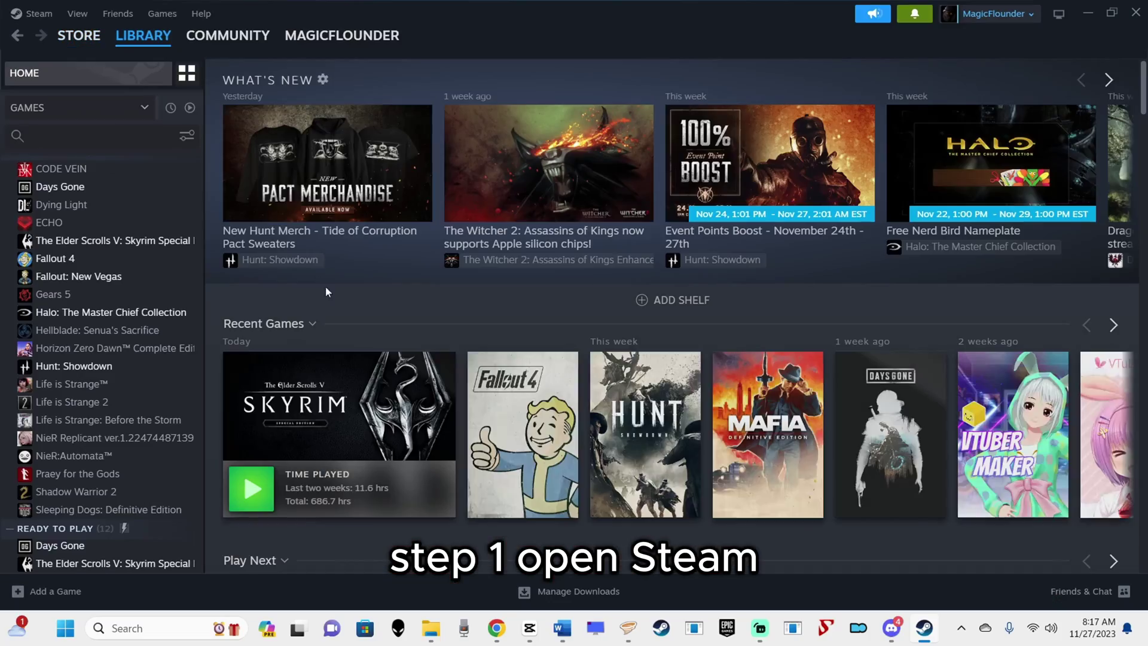
Open the install folder of The Elder Scrolls V: Skyrim Special Edition from the game's Installed Files properties.
{"action": "left_click", "coordinate": [343, 426]}
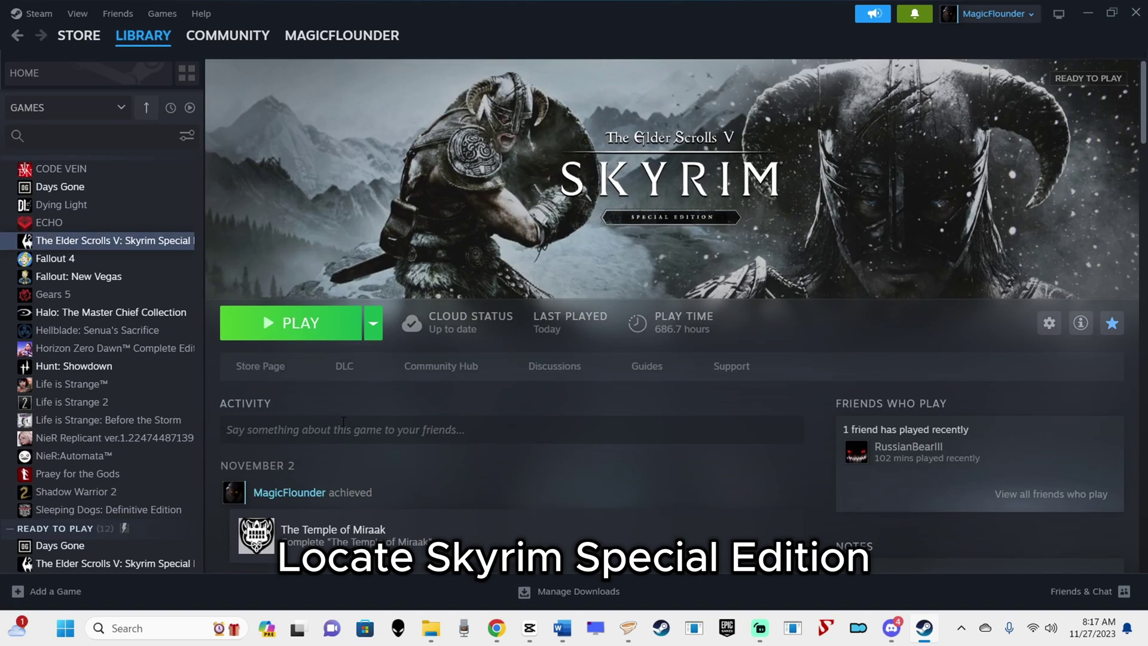
{"action": "right_click", "coordinate": [98, 239]}
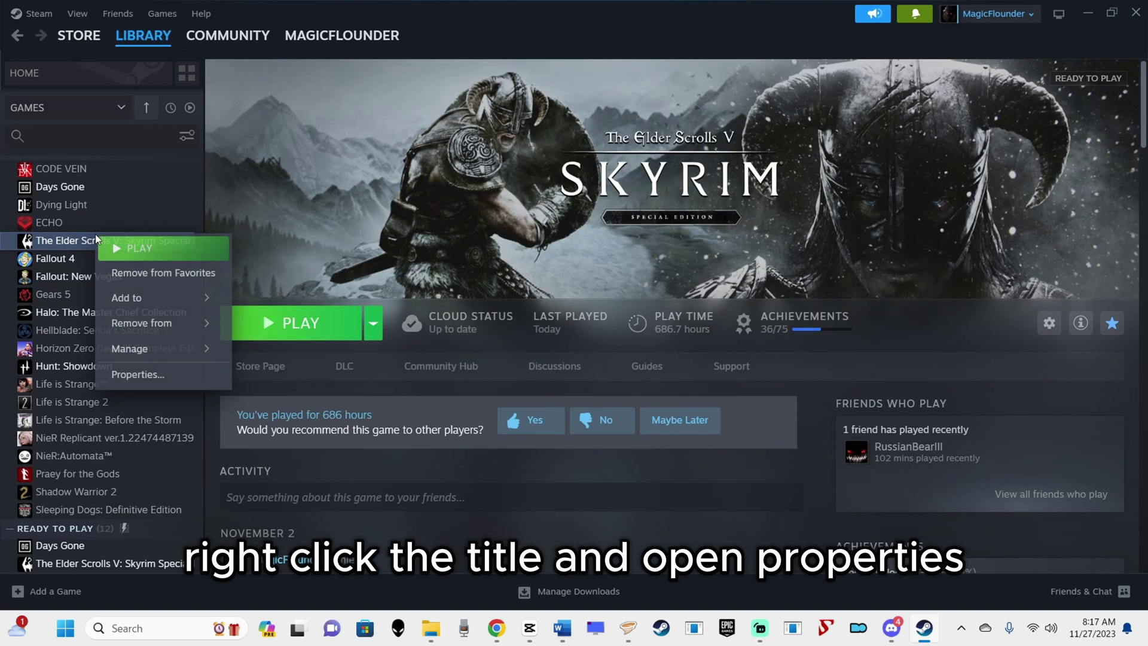
{"action": "left_click", "coordinate": [170, 373]}
{"action": "left_click", "coordinate": [293, 263]}
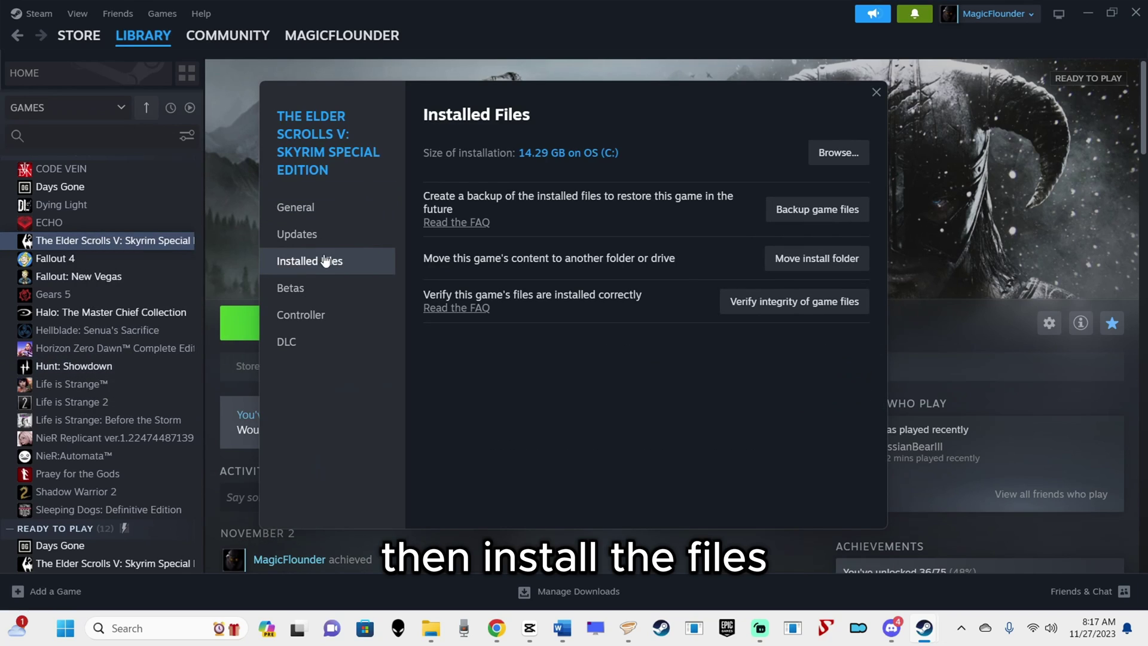
{"action": "left_click", "coordinate": [836, 156]}
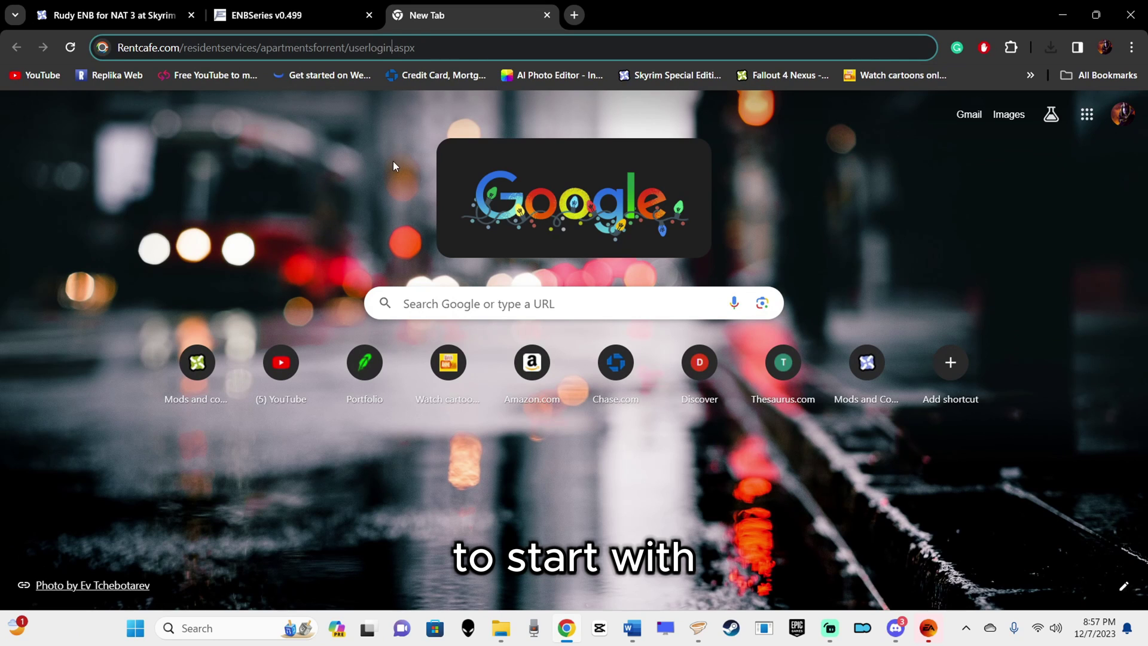
Go to reshade.me in the web browser and open its ReShade download section.
{"action": "left_click", "coordinate": [337, 49]}
{"action": "type", "text": "reshade.me"}
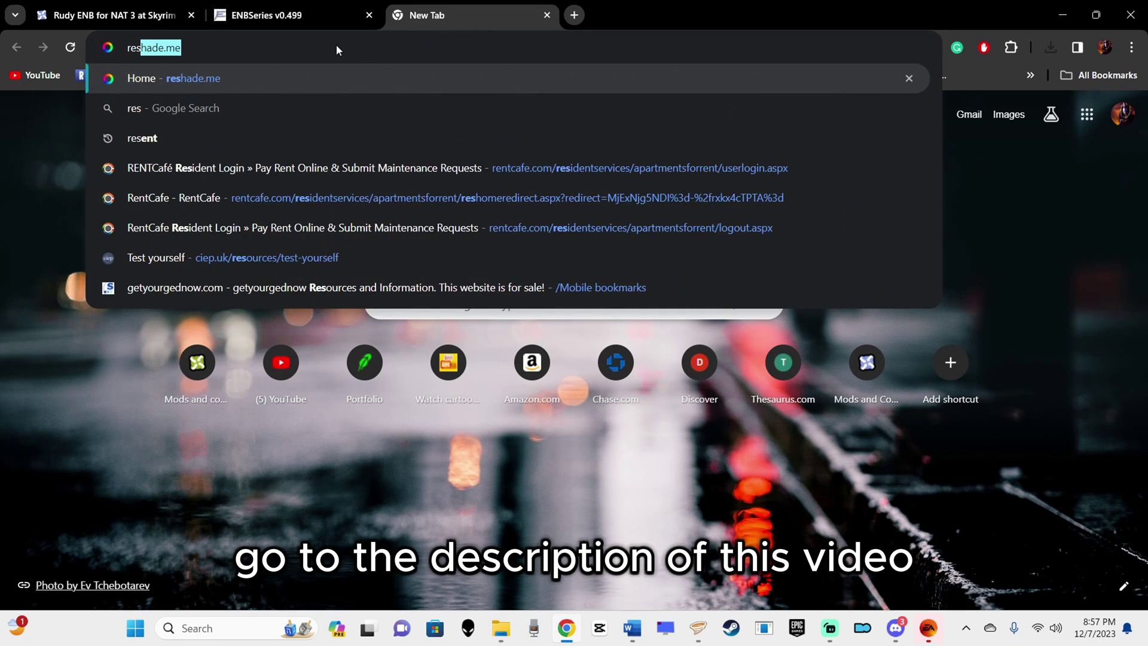
{"action": "key", "text": "Return"}
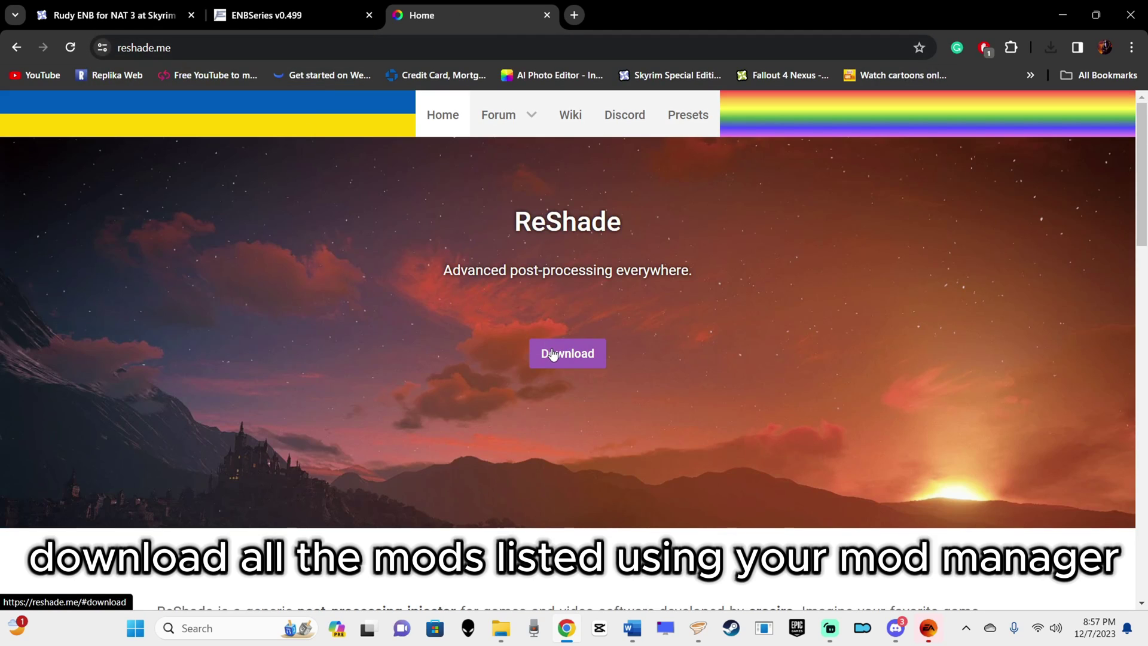
{"action": "left_click", "coordinate": [548, 352]}
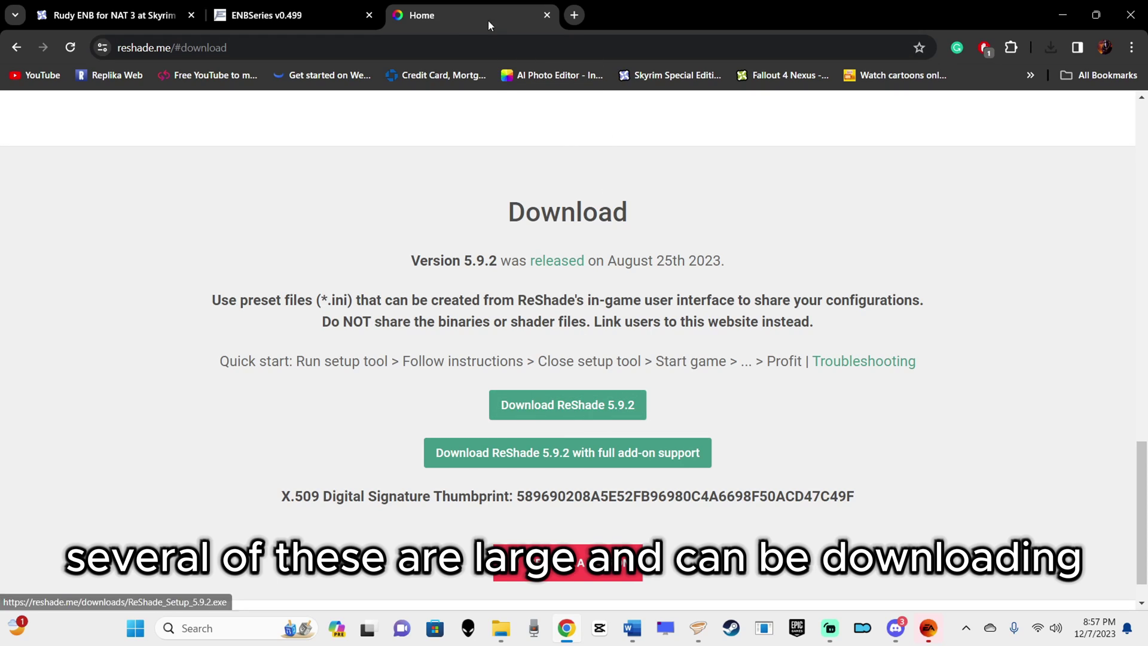
Search the Skyrim Special Edition Nexus for "Reshade II" and open the Skyshade II ReShade mod page.
{"action": "left_click", "coordinate": [429, 42]}
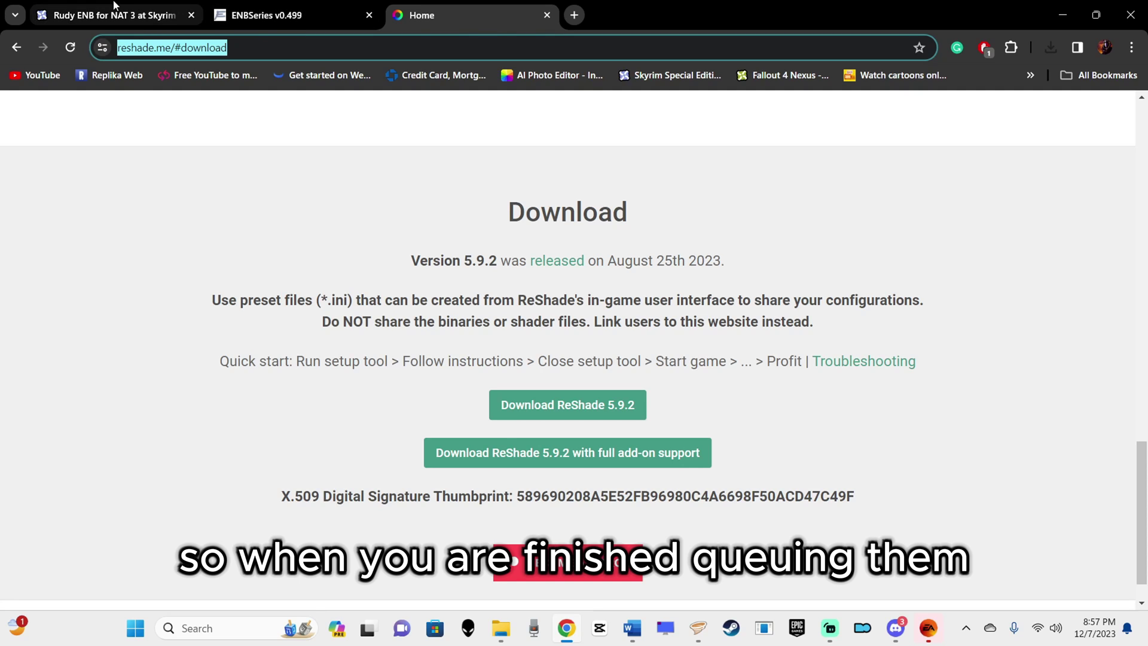
{"action": "left_click", "coordinate": [670, 75]}
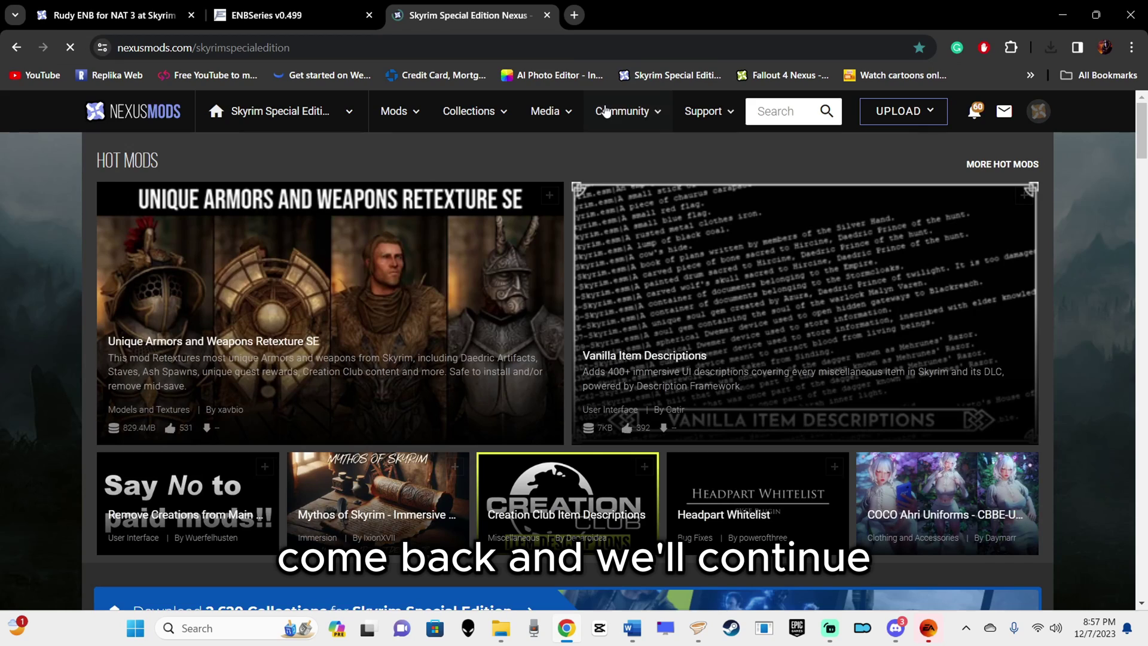
{"action": "left_click", "coordinate": [756, 111]}
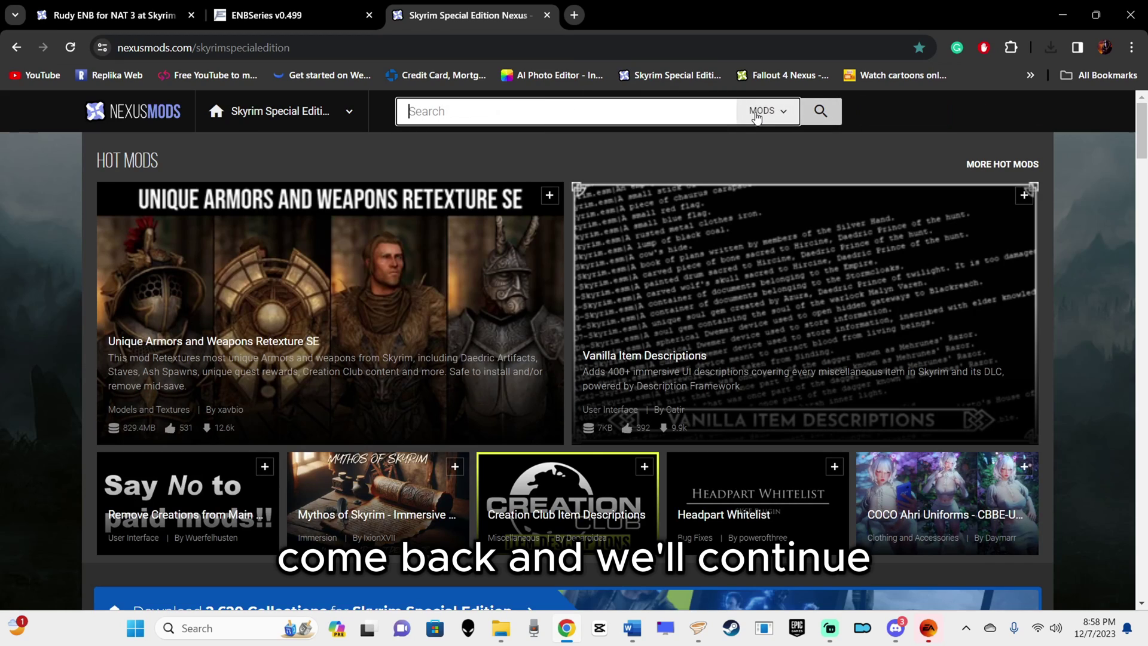
{"action": "type", "text": "Reshade"}
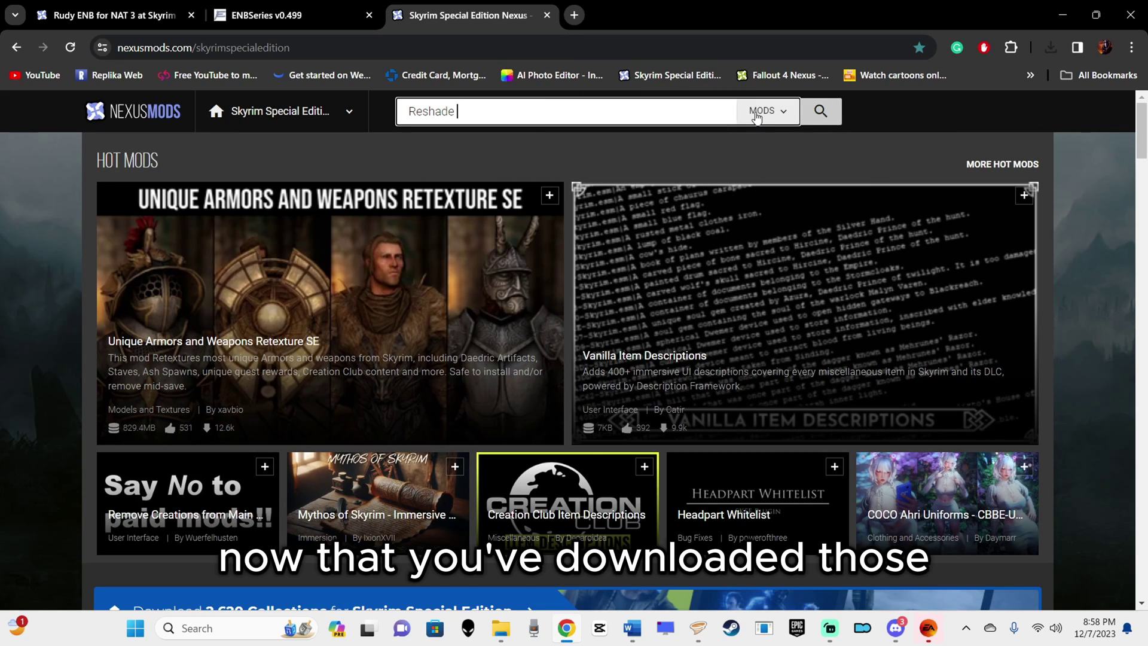
{"action": "type", "text": " II"}
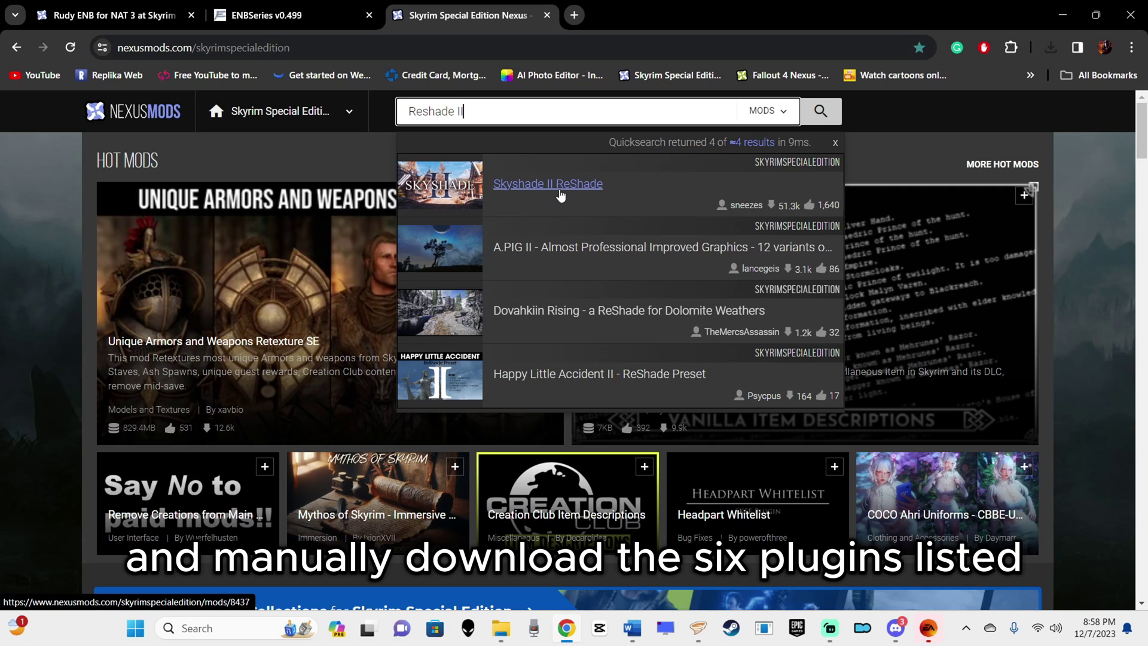
{"action": "left_click", "coordinate": [558, 190]}
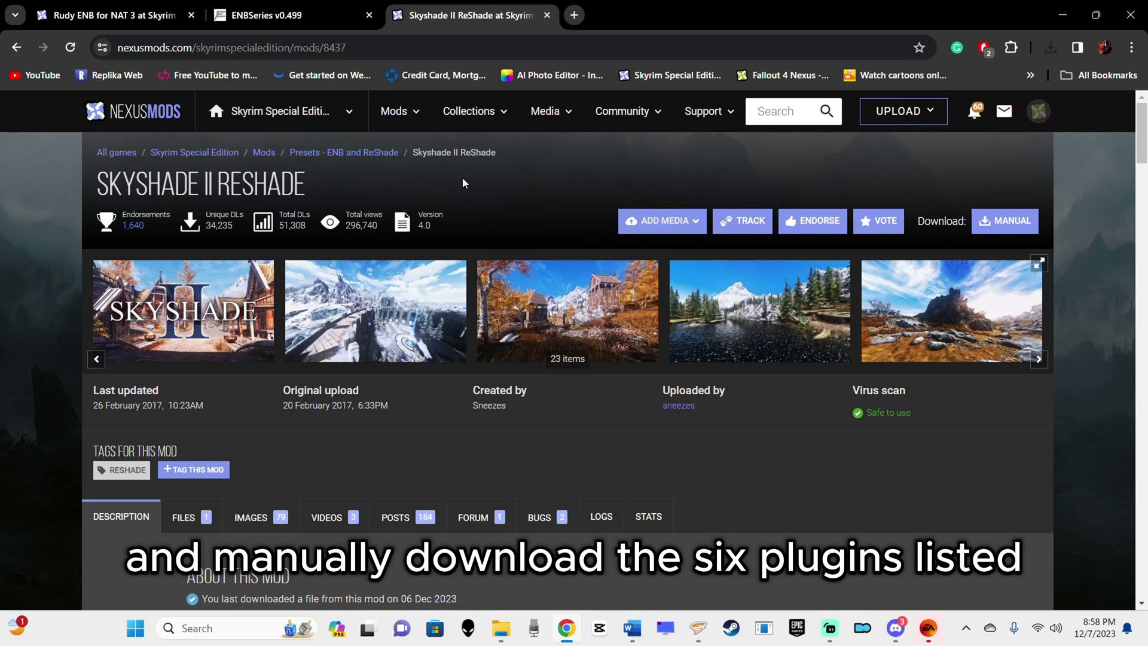
Manually download the main file Skyshade II Reshade for Dolomite Weathers Vivid Preset v1.1a and switch to File Explorer.
{"action": "left_click", "coordinate": [192, 517]}
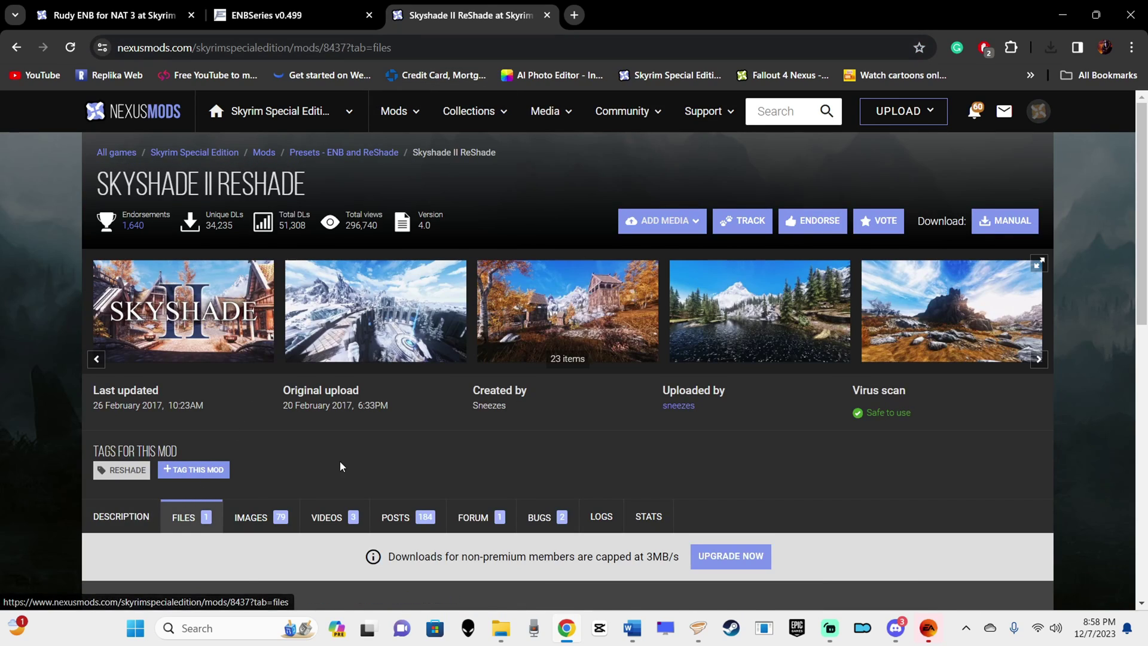
{"action": "scroll", "coordinate": [340, 454], "scroll_direction": "down", "scroll_amount": 8}
{"action": "left_click", "coordinate": [272, 333]}
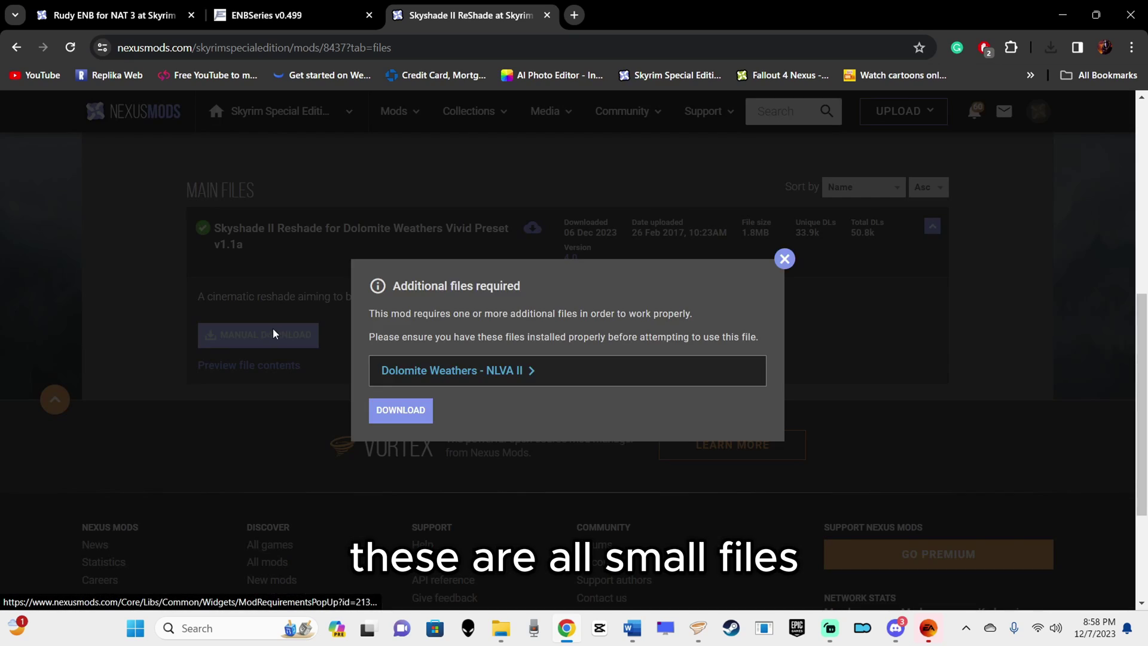
{"action": "left_click", "coordinate": [407, 413]}
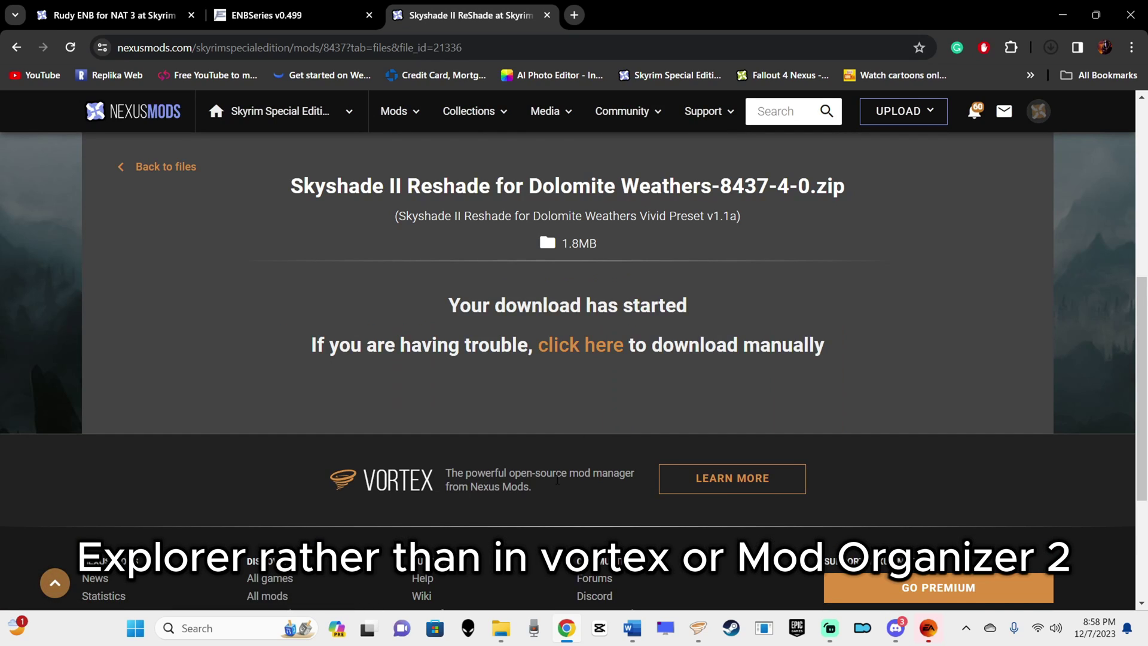
{"action": "left_click", "coordinate": [501, 629]}
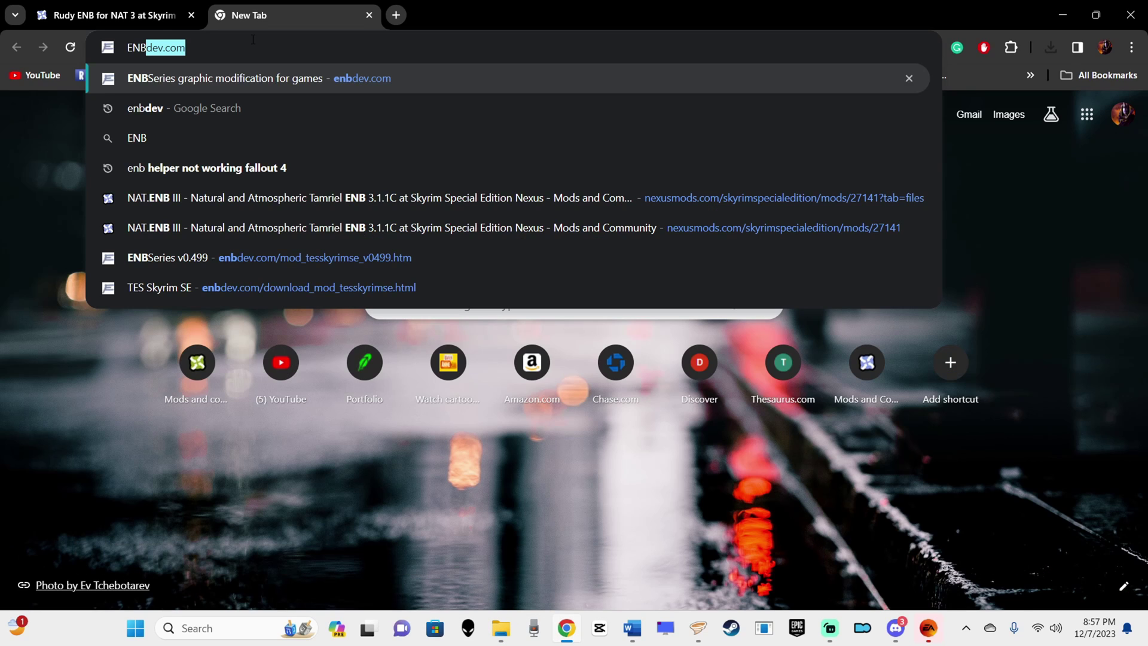
Search the web for enbdev and open the TES Skyrim SE page on enbdev.com.
{"action": "type", "text": "dev"}
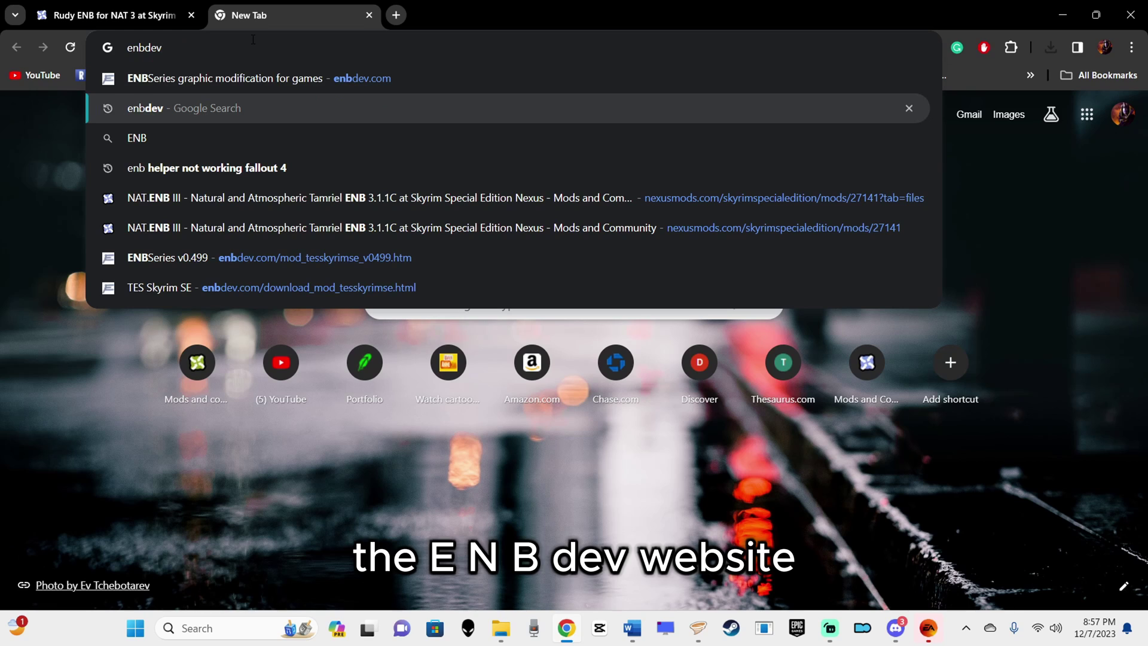
{"action": "key", "text": "Return"}
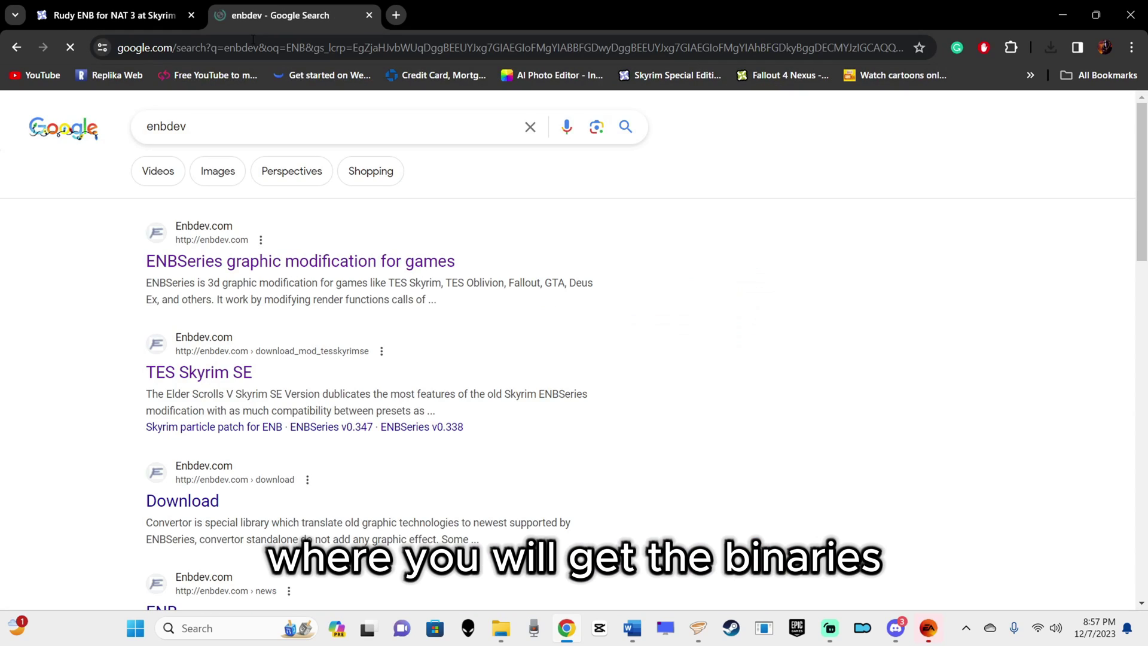
{"action": "left_click", "coordinate": [203, 373]}
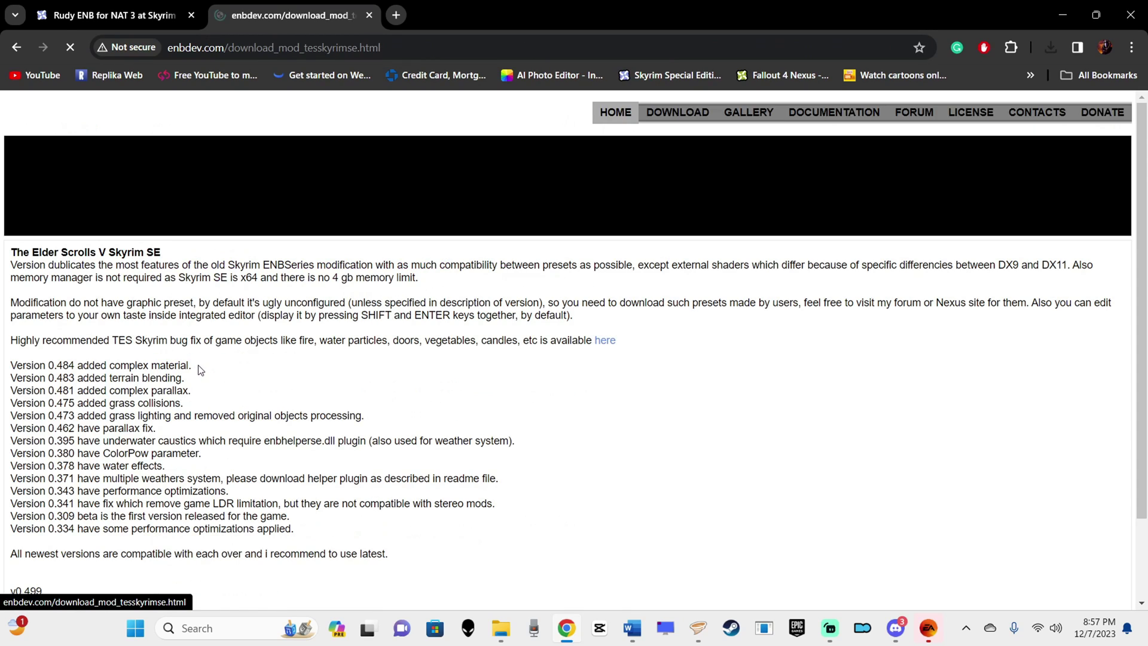
Open the ENBSeries v0.499 page for TES Skyrim SE and download the binaries.
{"action": "scroll", "coordinate": [174, 368], "scroll_direction": "down", "scroll_amount": 7}
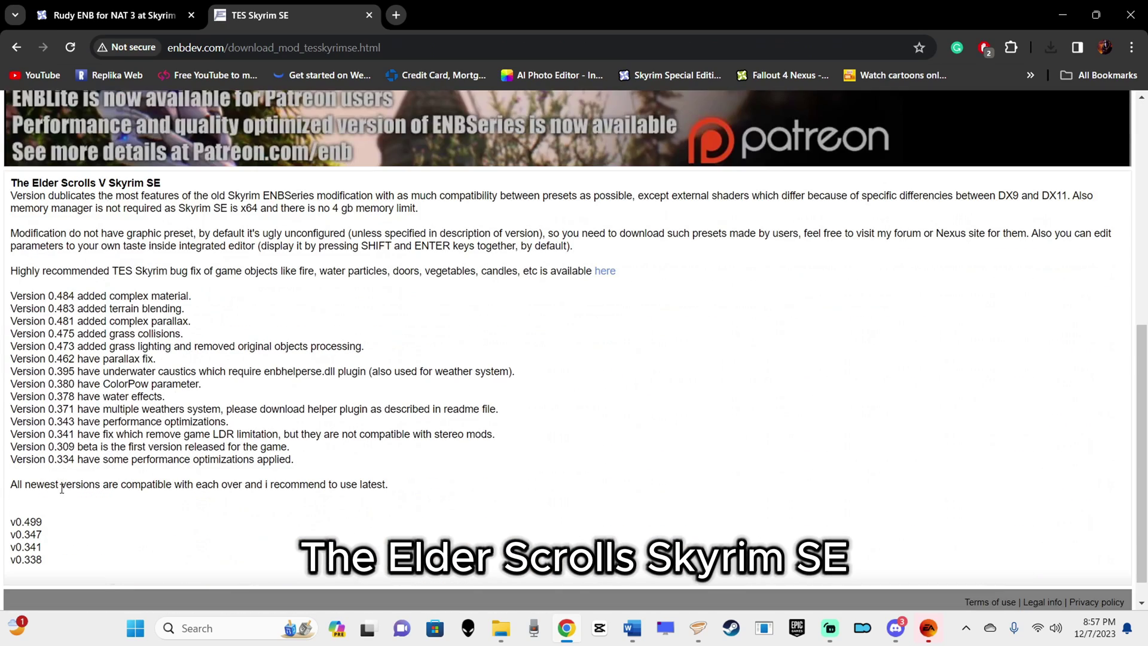
{"action": "left_click", "coordinate": [25, 526]}
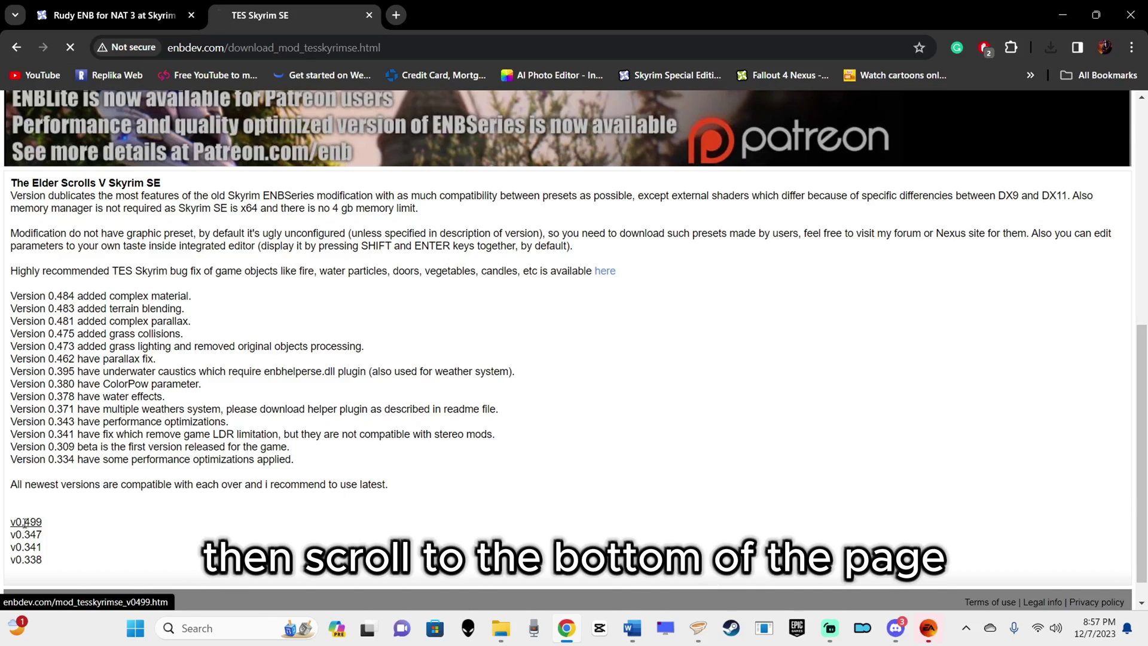
{"action": "scroll", "coordinate": [302, 490], "scroll_direction": "down", "scroll_amount": 1}
{"action": "scroll", "coordinate": [302, 490], "scroll_direction": "down", "scroll_amount": 15}
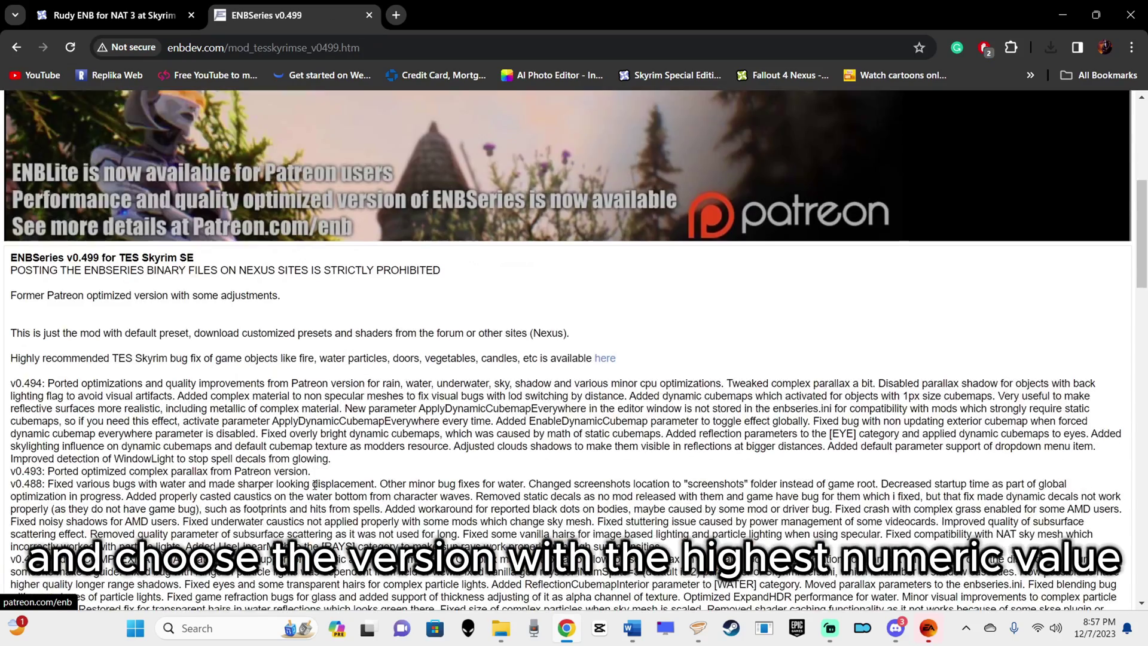
{"action": "scroll", "coordinate": [284, 475], "scroll_direction": "down", "scroll_amount": 15}
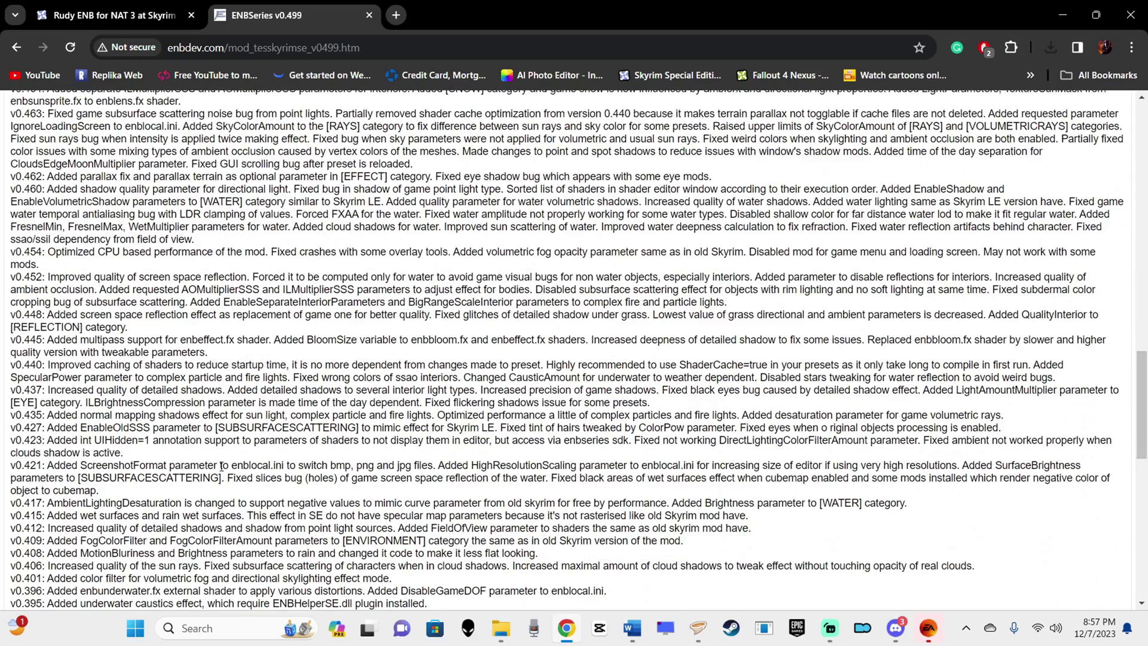
{"action": "scroll", "coordinate": [87, 496], "scroll_direction": "down", "scroll_amount": 4}
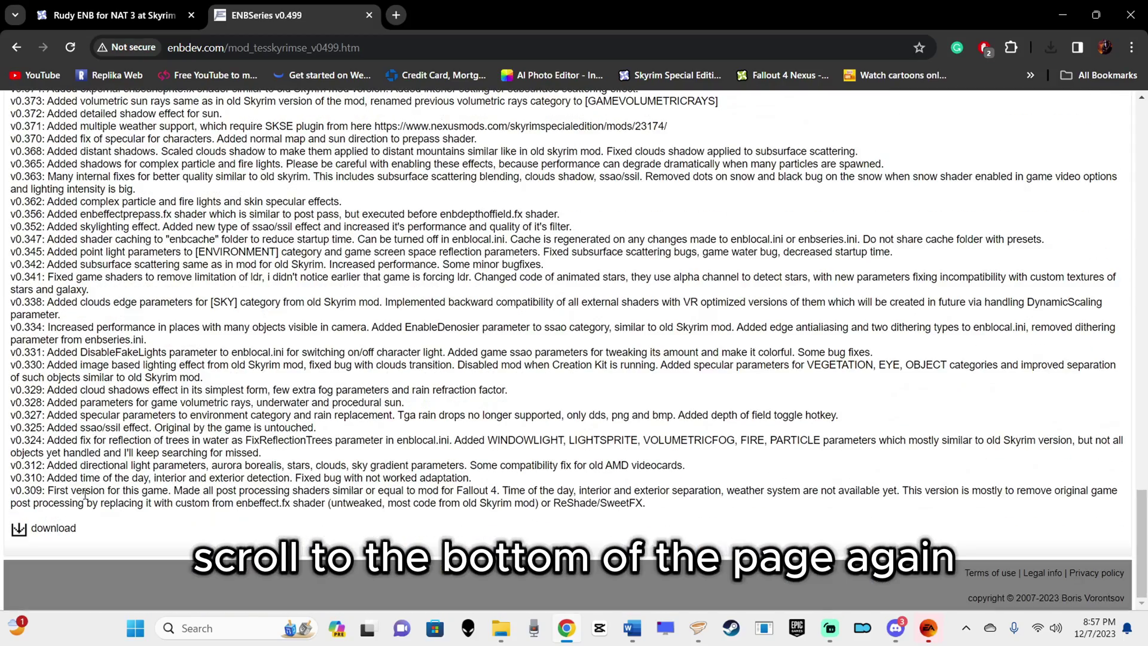
{"action": "left_click", "coordinate": [20, 532]}
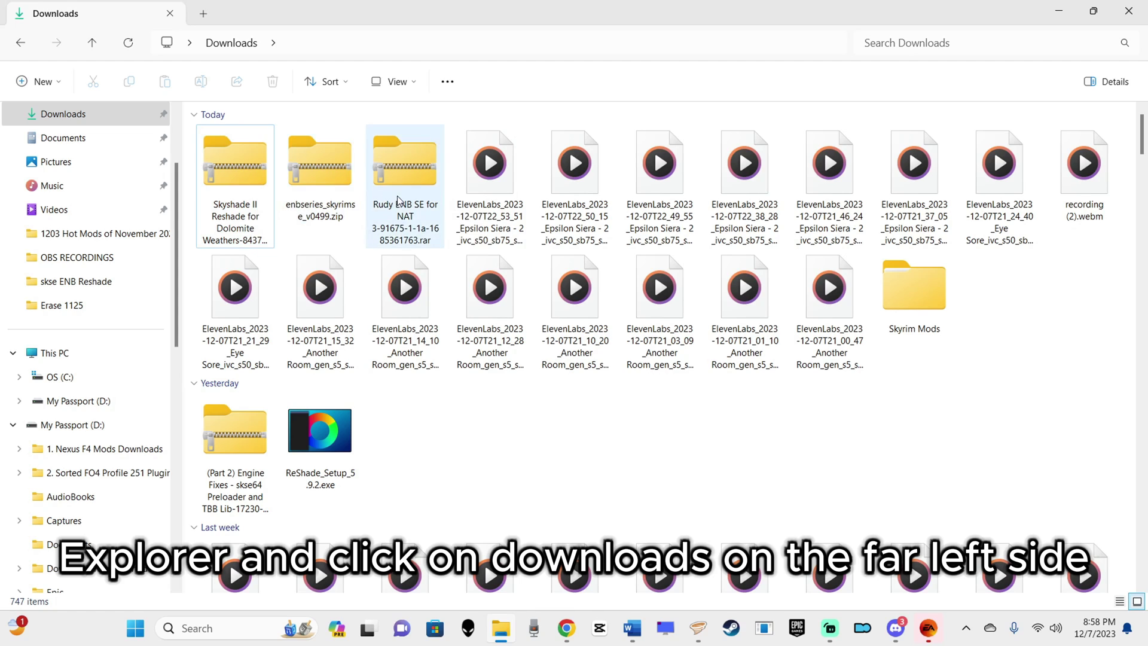
Create a folder named Skyrim Tutorial in Downloads.
{"action": "left_click", "coordinate": [39, 82]}
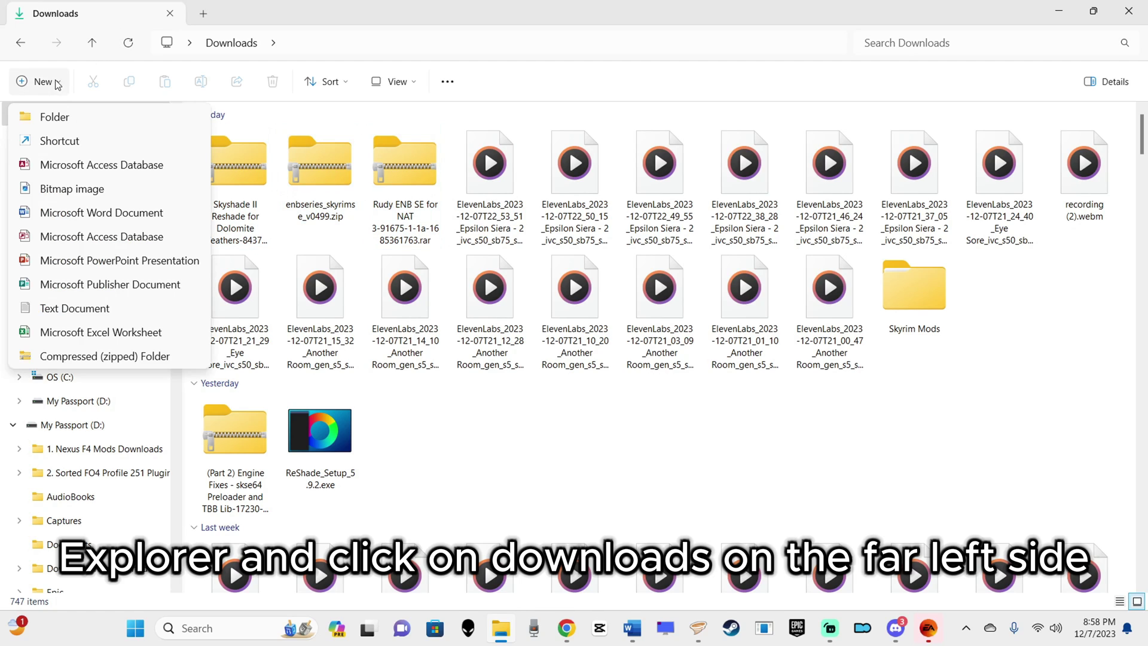
{"action": "left_click", "coordinate": [60, 116]}
{"action": "type", "text": "S"}
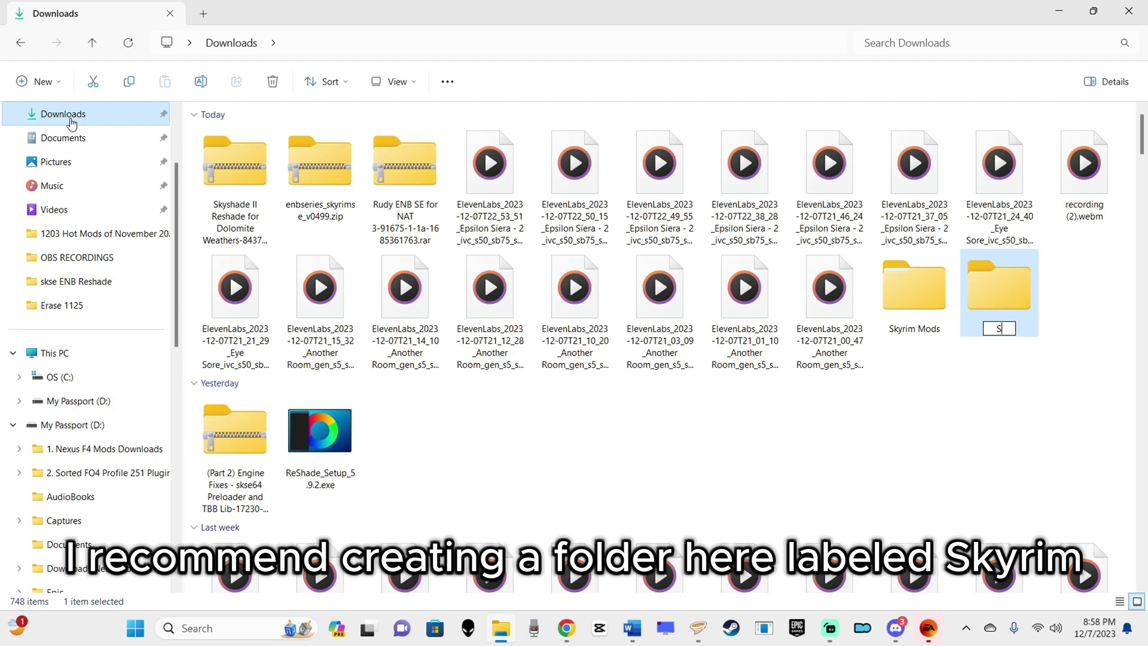
{"action": "type", "text": "kyrim Mod"}
{"action": "type", "text": "s"}
{"action": "key", "text": "BackSpace"}
{"action": "key", "text": "BackSpace"}
{"action": "key", "text": "BackSpace"}
{"action": "key", "text": "BackSpace"}
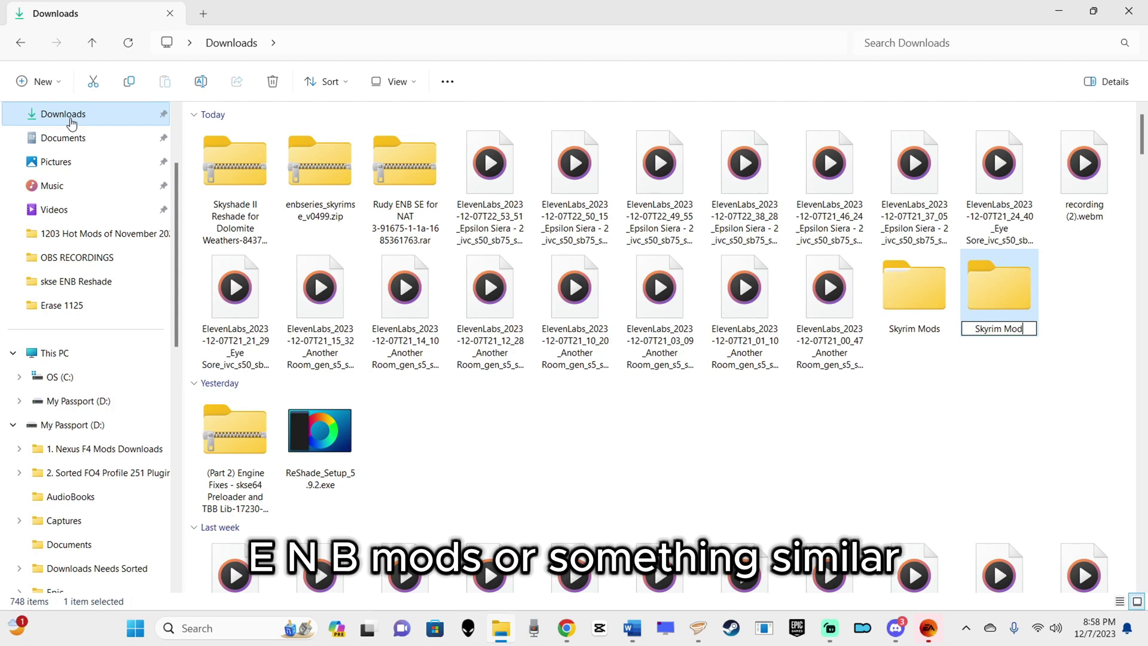
{"action": "type", "text": "Tutorial"}
{"action": "key", "text": "Return"}
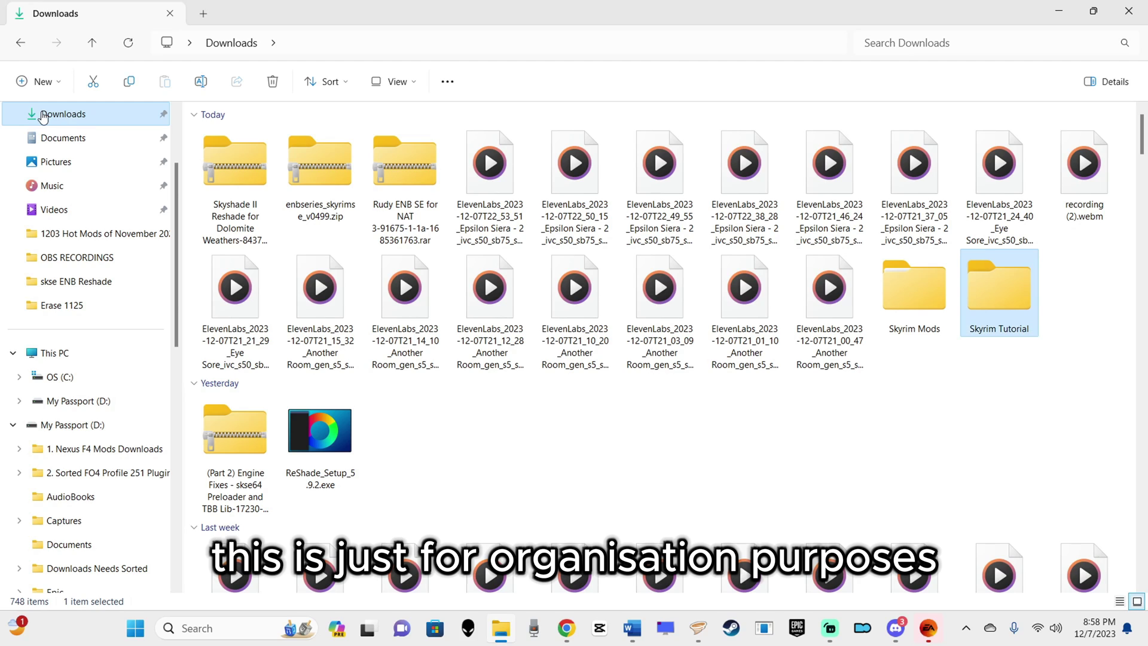
Move the Skyshade II, enbseries_skyrimse_v0499 and Rudy ENB SE archives together into the Skyrim Tutorial folder.
{"action": "left_click_drag", "start_coordinate": [194, 190], "coordinate": [421, 188]}
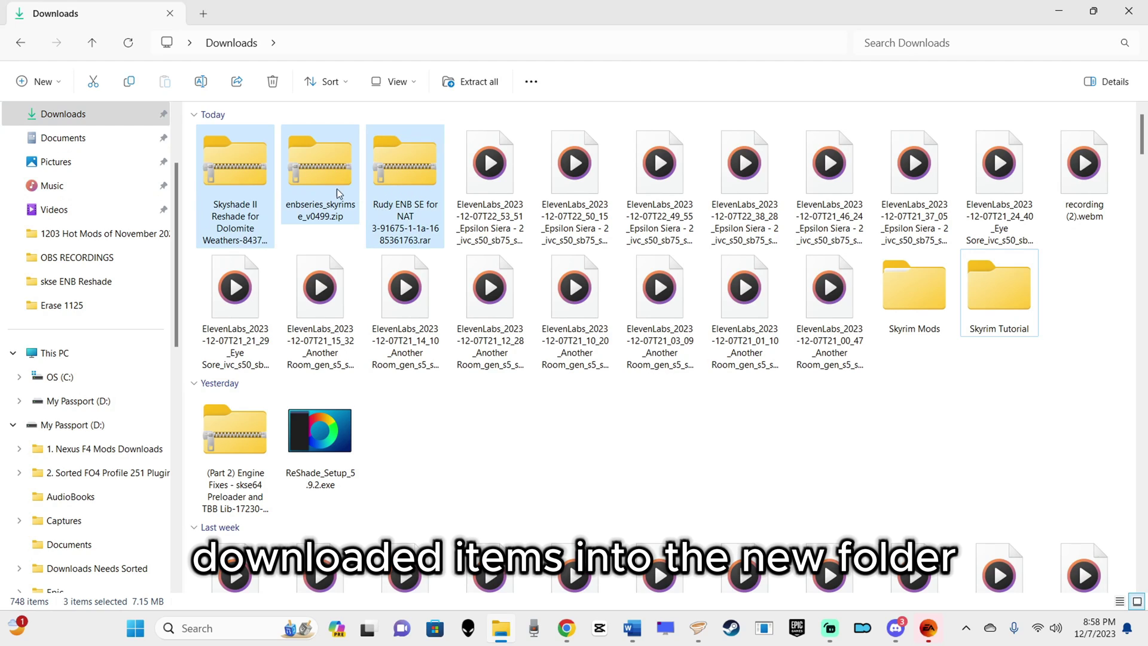
{"action": "left_click_drag", "start_coordinate": [343, 219], "coordinate": [812, 231]}
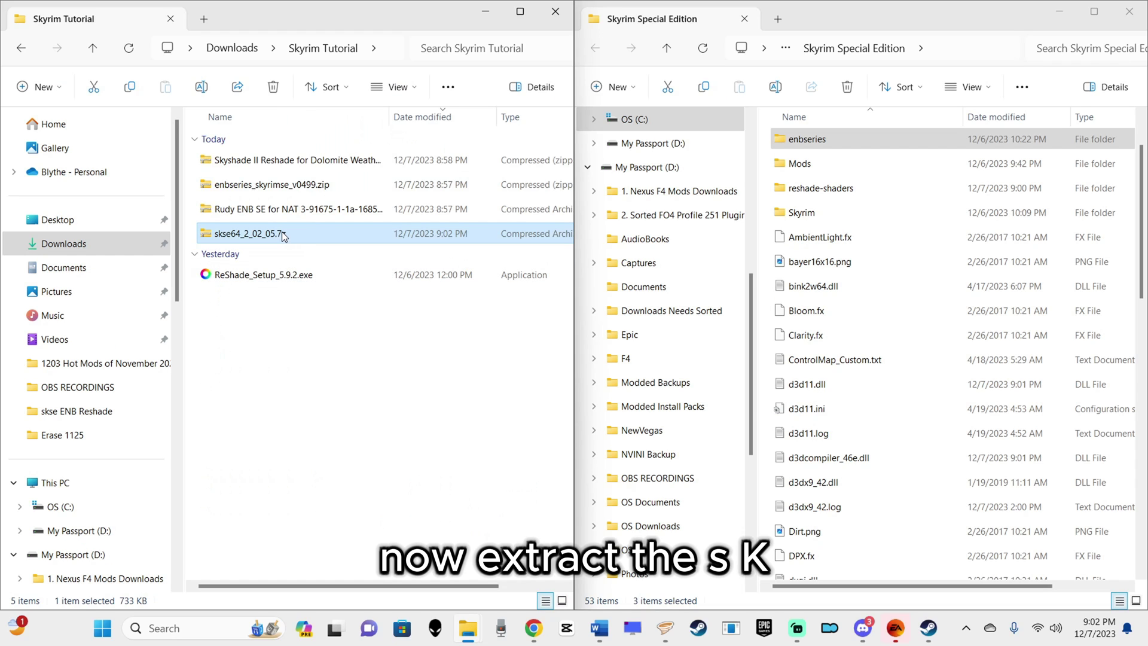
Extract skse64_2_02_05.7z with 7-Zip in the Skyrim Tutorial folder and open the extracted skse64_2_02_05 folder.
{"action": "right_click", "coordinate": [283, 237]}
{"action": "left_click", "coordinate": [333, 520]}
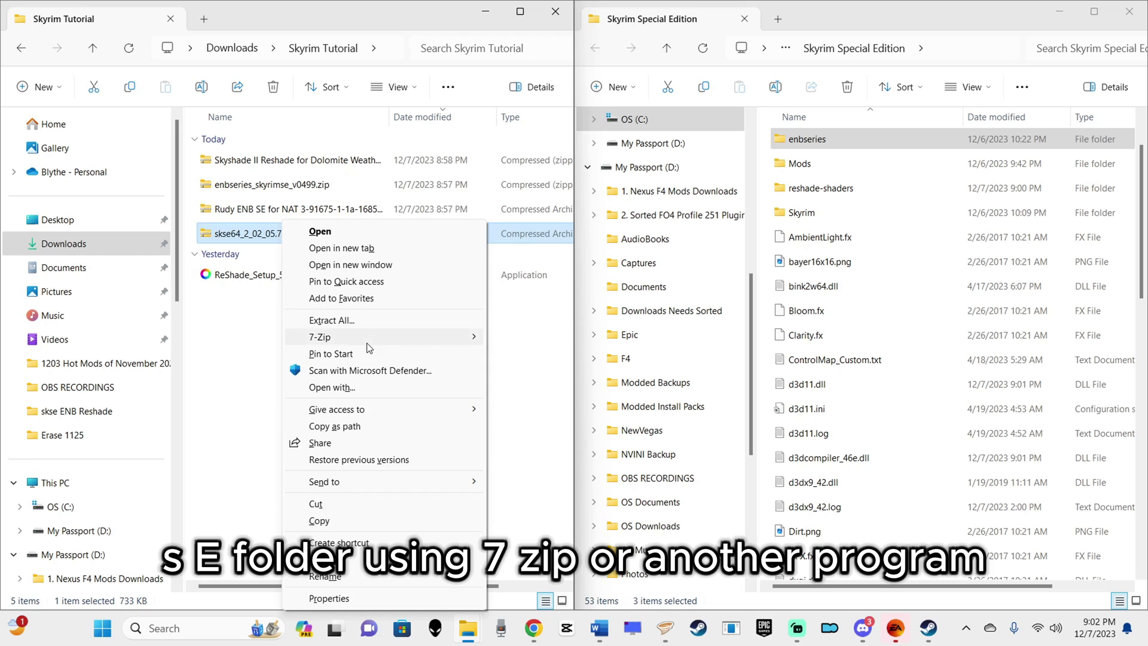
{"action": "mouse_move", "coordinate": [367, 343]}
{"action": "left_click", "coordinate": [537, 389]}
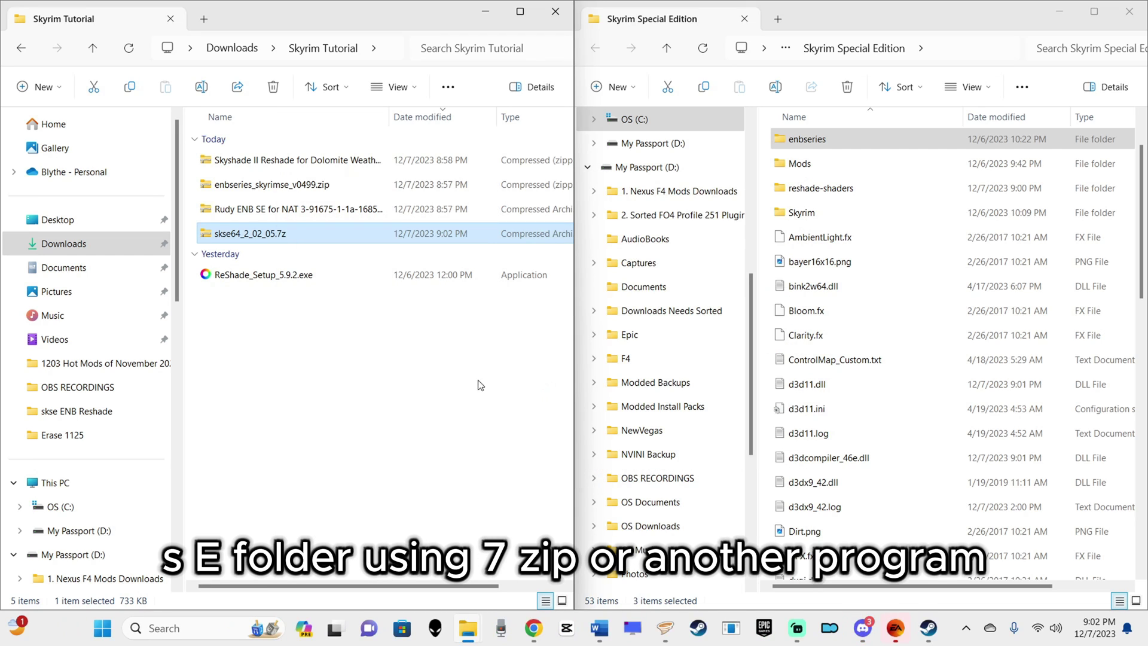
{"action": "double_click", "coordinate": [266, 258]}
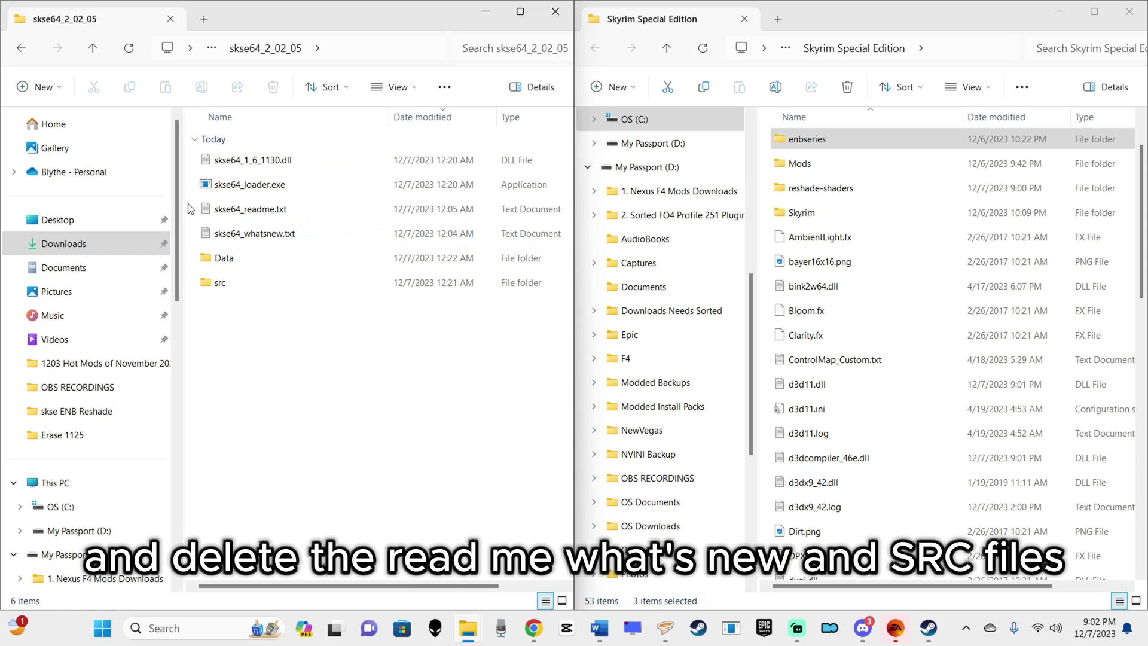
Delete skse64_readme.txt, skse64_whatsnew.txt and the src folder from the extracted skse64_2_02_05 folder.
{"action": "left_click_drag", "start_coordinate": [188, 204], "coordinate": [266, 250]}
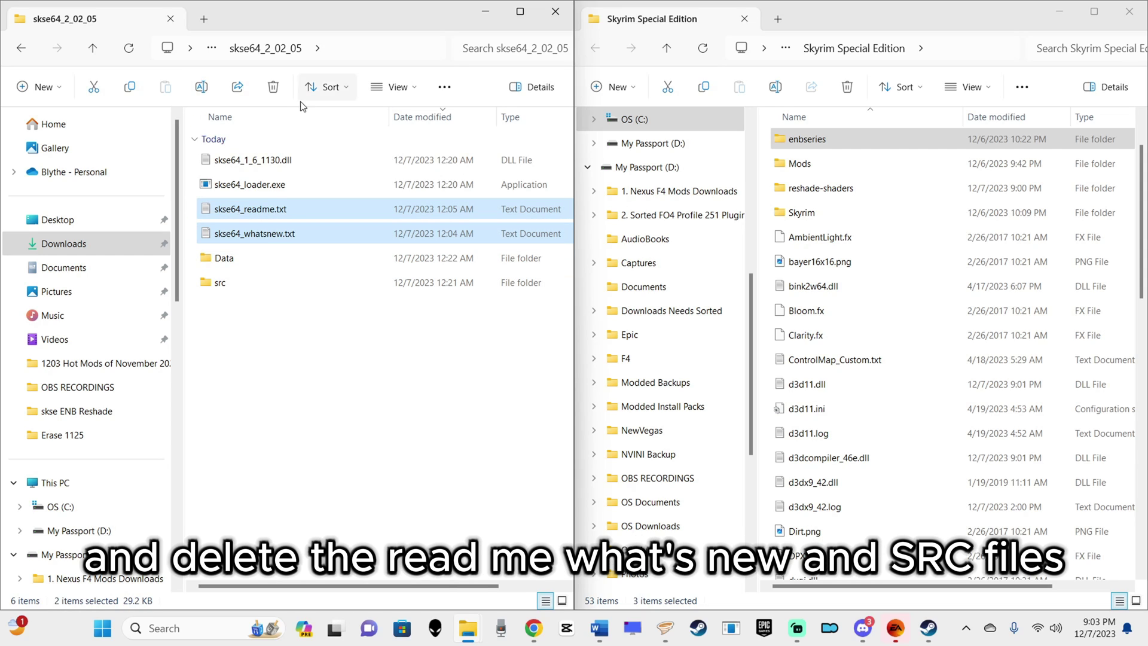
{"action": "left_click", "coordinate": [274, 87]}
{"action": "left_click", "coordinate": [277, 231]}
{"action": "key", "text": "Delete"}
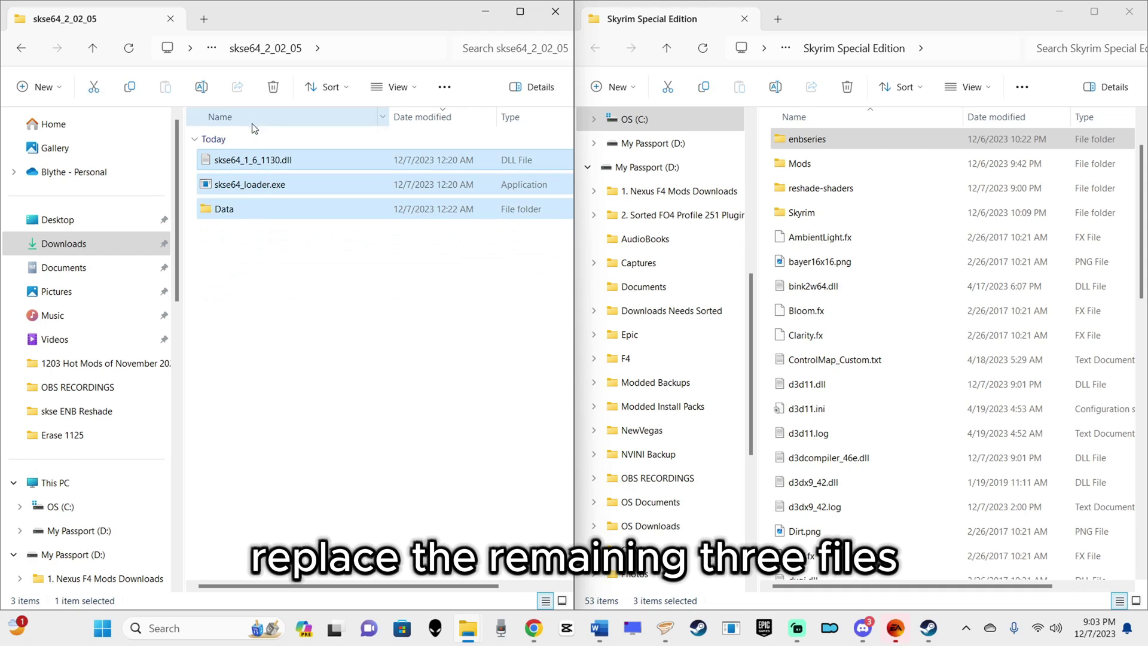
Move skse64_1_6_1130.dll, skse64_loader.exe and the Data folder into the Skyrim Special Edition folder.
{"action": "left_click_drag", "start_coordinate": [252, 123], "coordinate": [288, 199]}
{"action": "key", "text": "ctrl+x"}
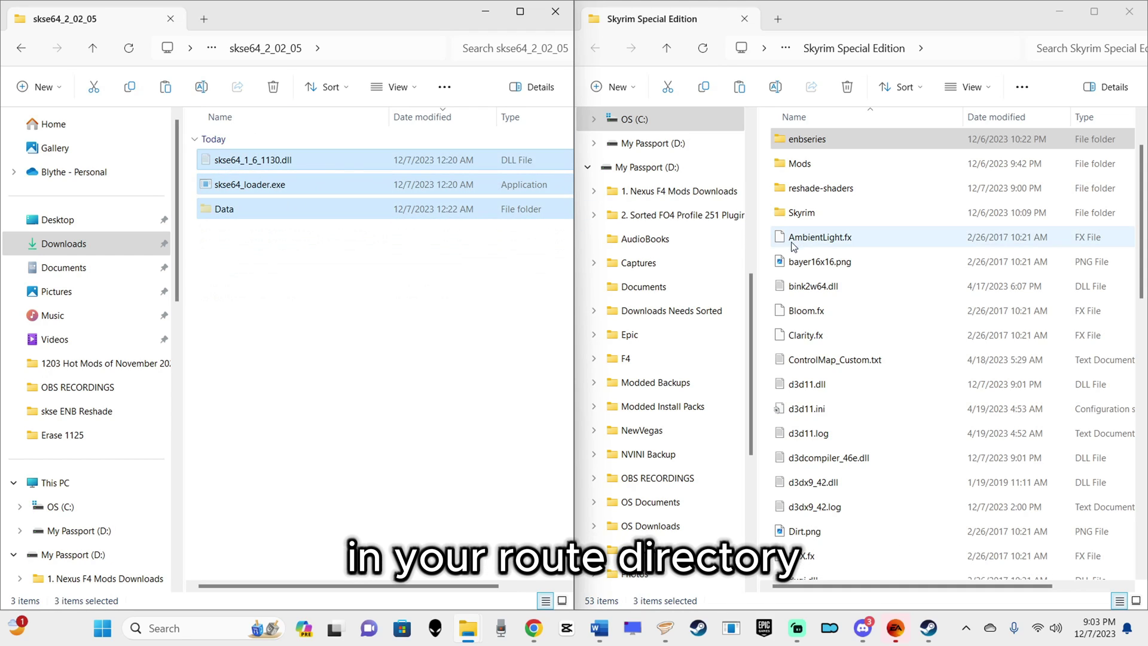
{"action": "left_click", "coordinate": [771, 256]}
{"action": "scroll", "coordinate": [780, 287], "scroll_direction": "down", "scroll_amount": 1}
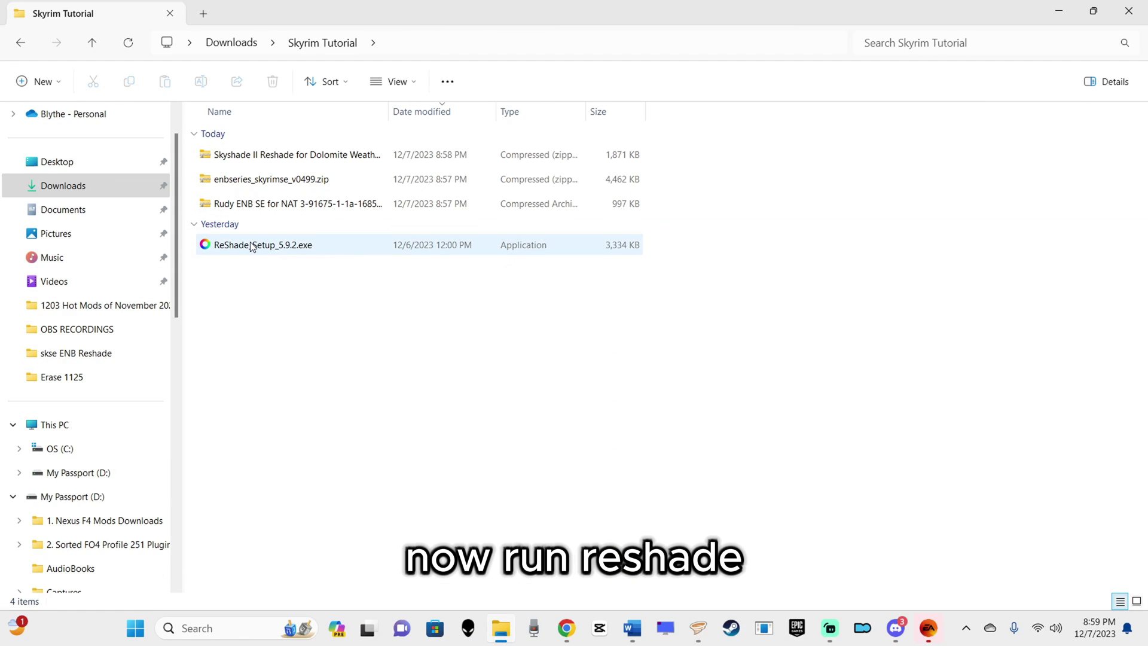
Run ReShade_Setup_5.9.2.exe from the Skyrim Tutorial folder, search for "sky" and select Skyrim (SkyrimSE.exe) as the target game.
{"action": "left_click", "coordinate": [251, 246]}
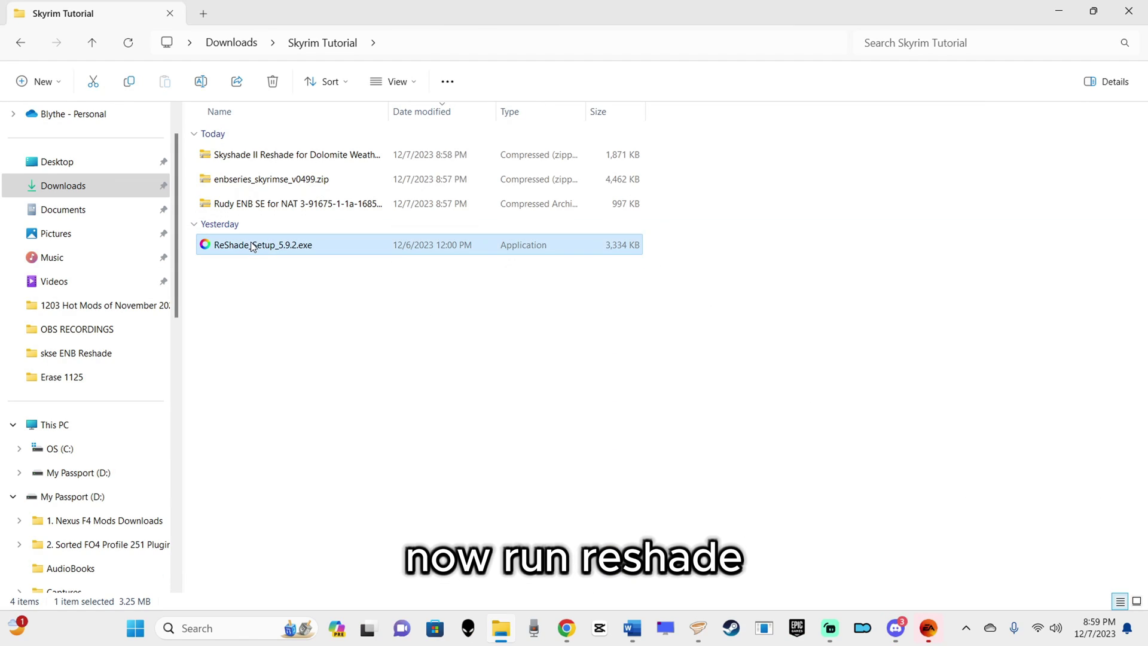
{"action": "double_click", "coordinate": [265, 247]}
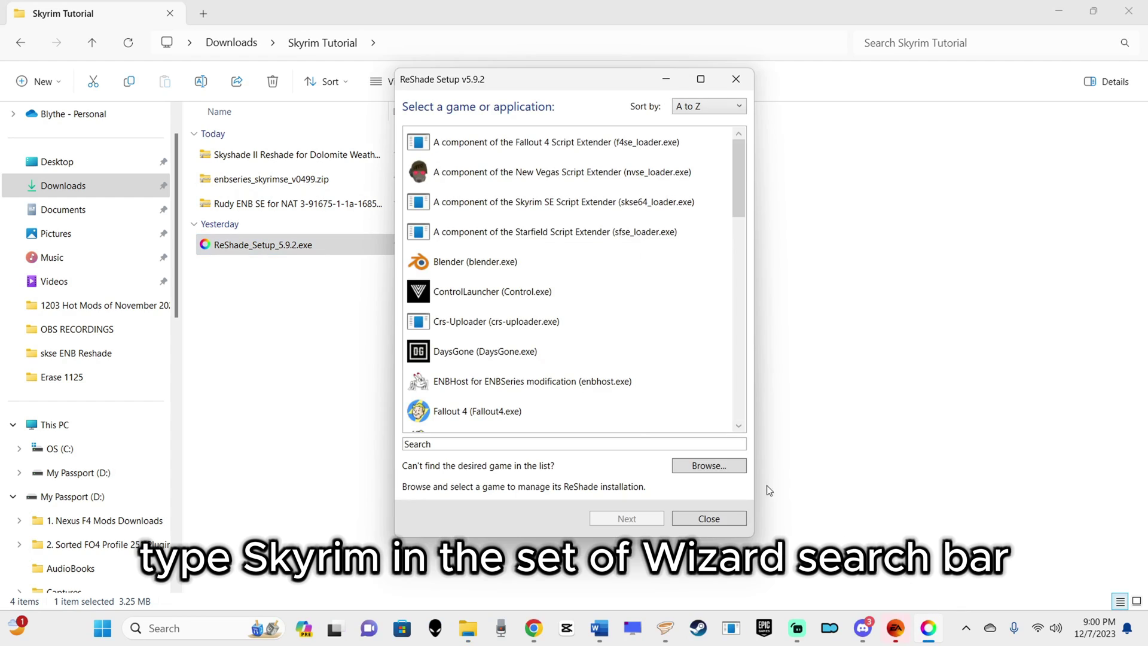
{"action": "left_click", "coordinate": [486, 443]}
{"action": "type", "text": "s"}
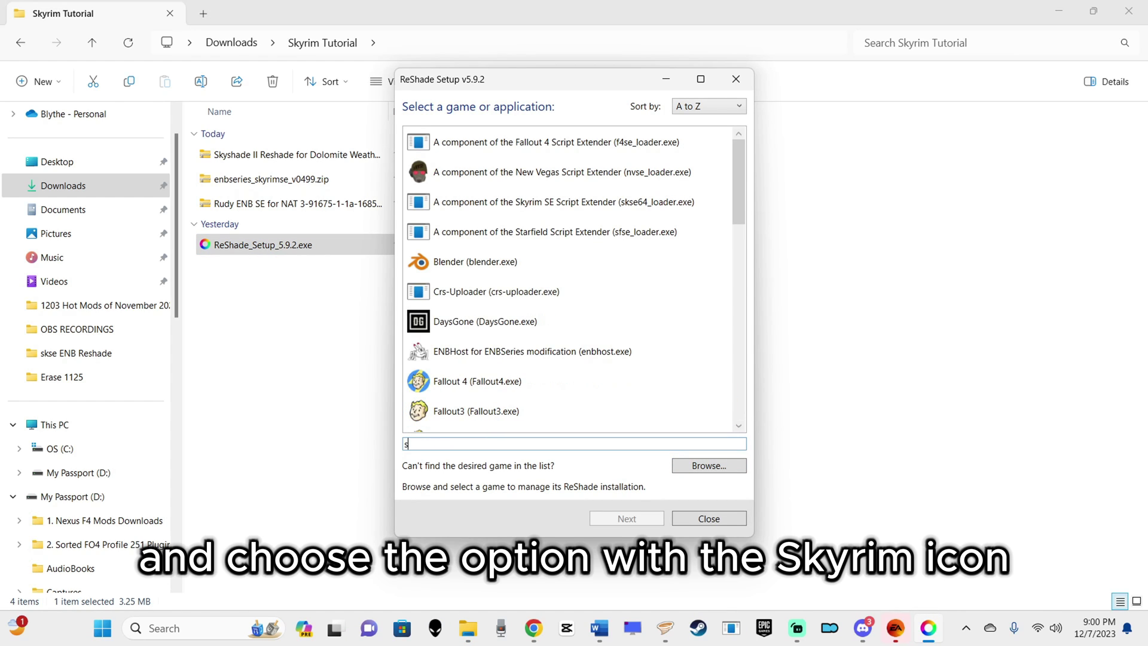
{"action": "type", "text": "ky"}
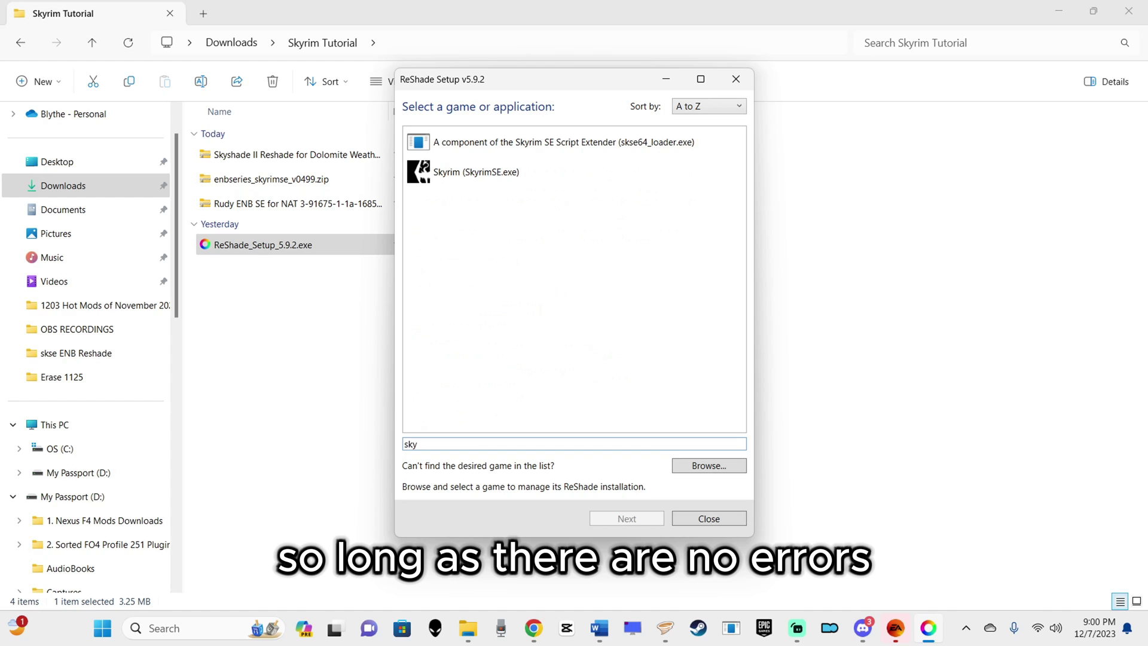
{"action": "left_click", "coordinate": [536, 174]}
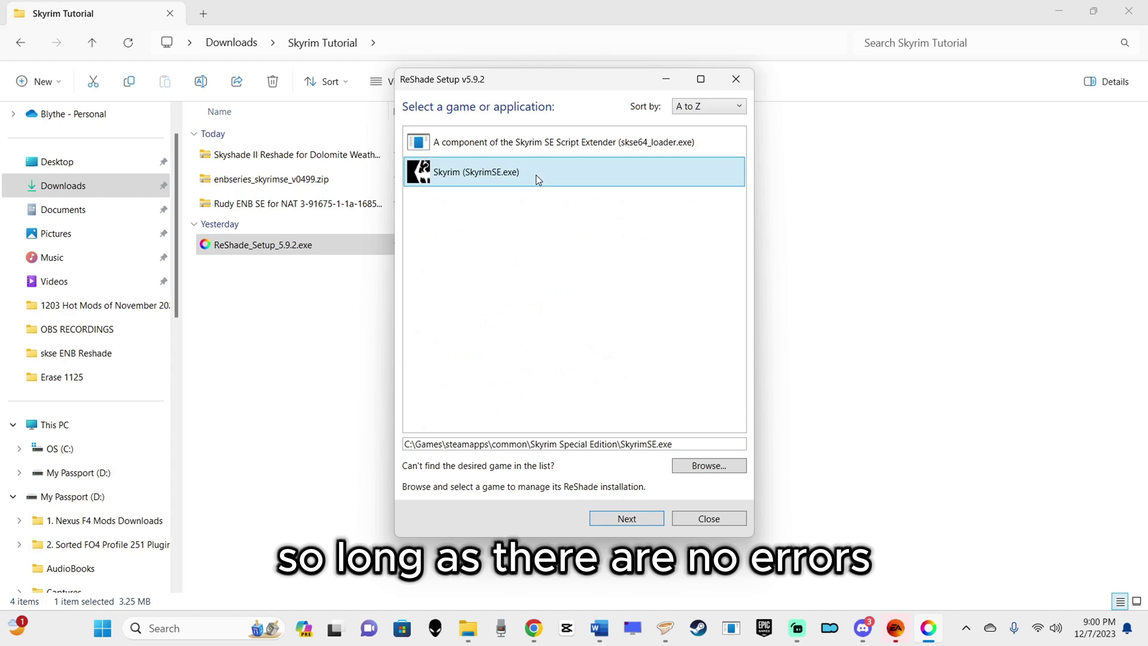
Complete the ReShade installation for Skyrim with the proposed skyshade.ini preset and exit the setup.
{"action": "left_click", "coordinate": [618, 519]}
{"action": "left_click", "coordinate": [615, 518]}
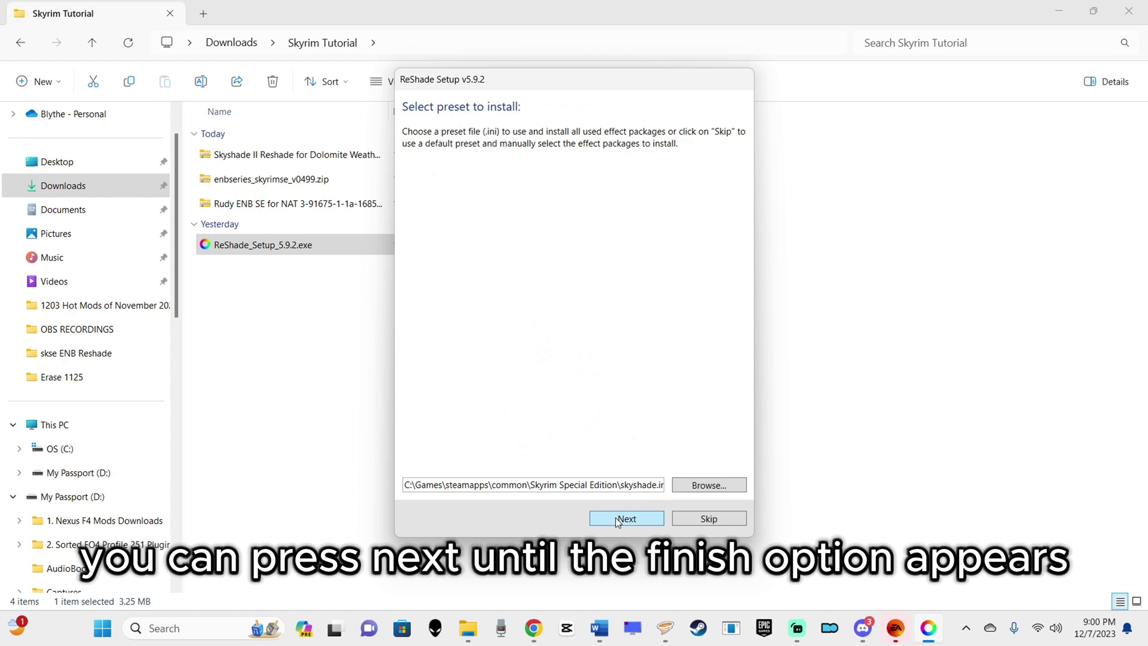
{"action": "left_click", "coordinate": [615, 517]}
{"action": "left_click", "coordinate": [615, 518]}
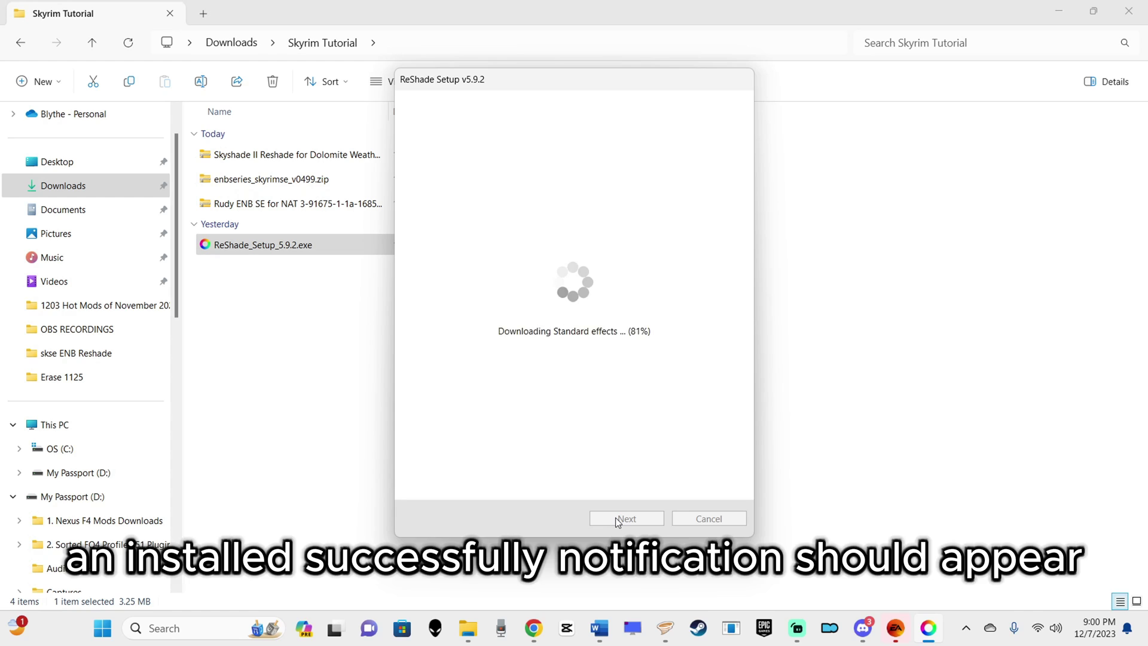
{"action": "left_click", "coordinate": [615, 518]}
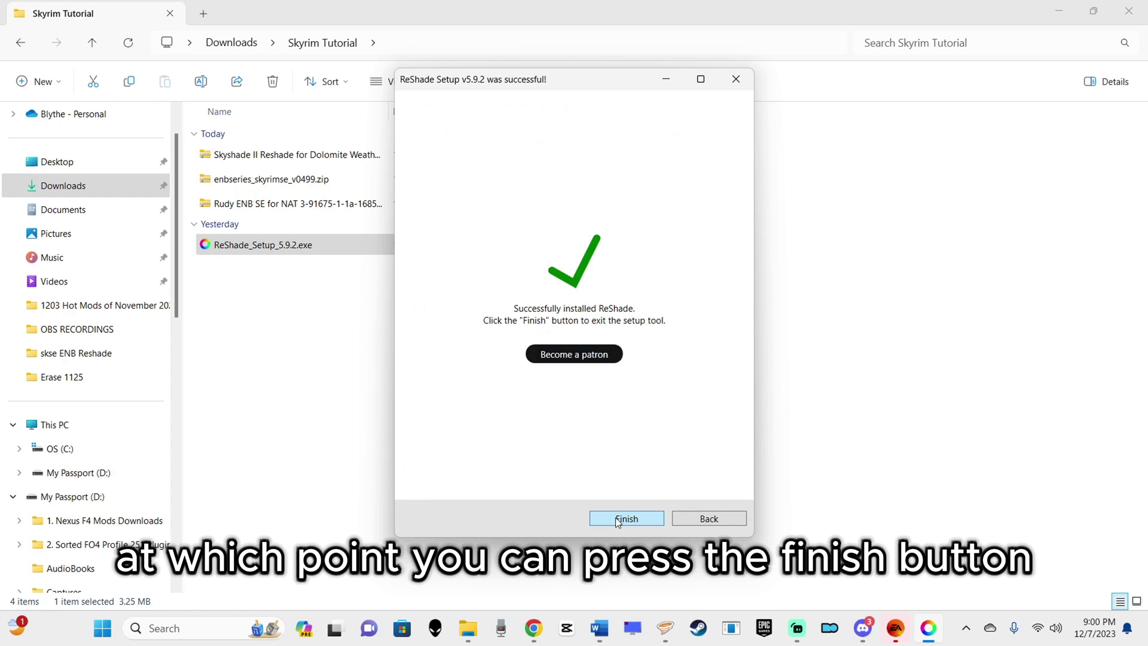
{"action": "left_click", "coordinate": [615, 518]}
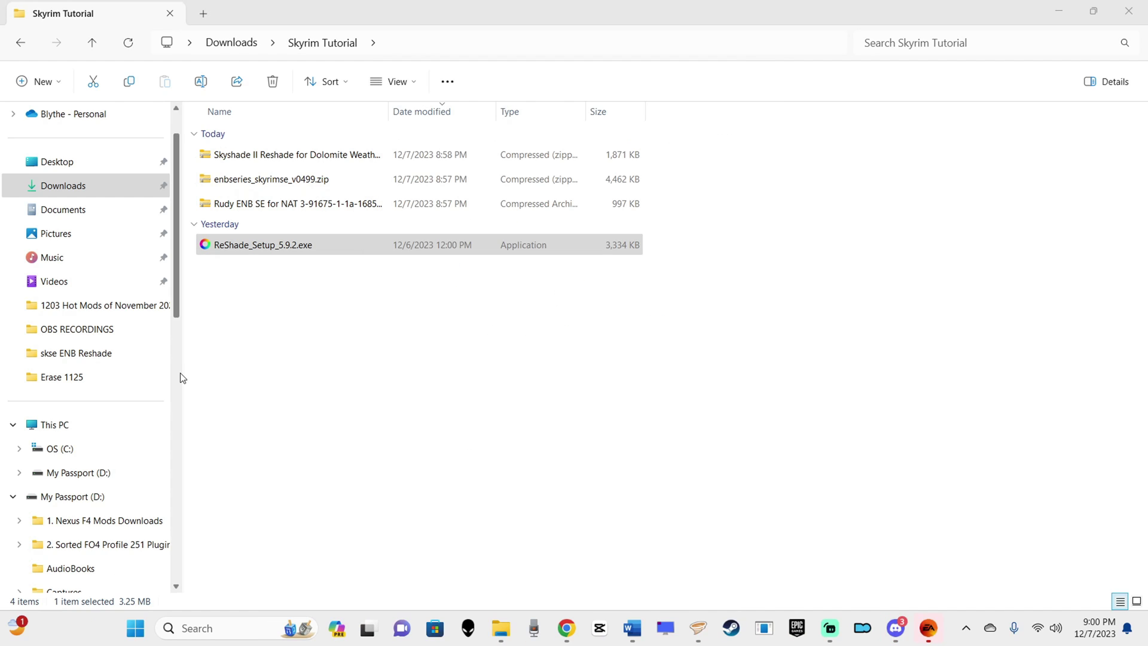
Extract the Skyshade II Reshade for Dolomite Weathers archive with 7-Zip directly into the Skyrim Tutorial folder.
{"action": "left_click", "coordinate": [258, 155]}
{"action": "right_click", "coordinate": [259, 156]}
{"action": "left_click", "coordinate": [333, 498]}
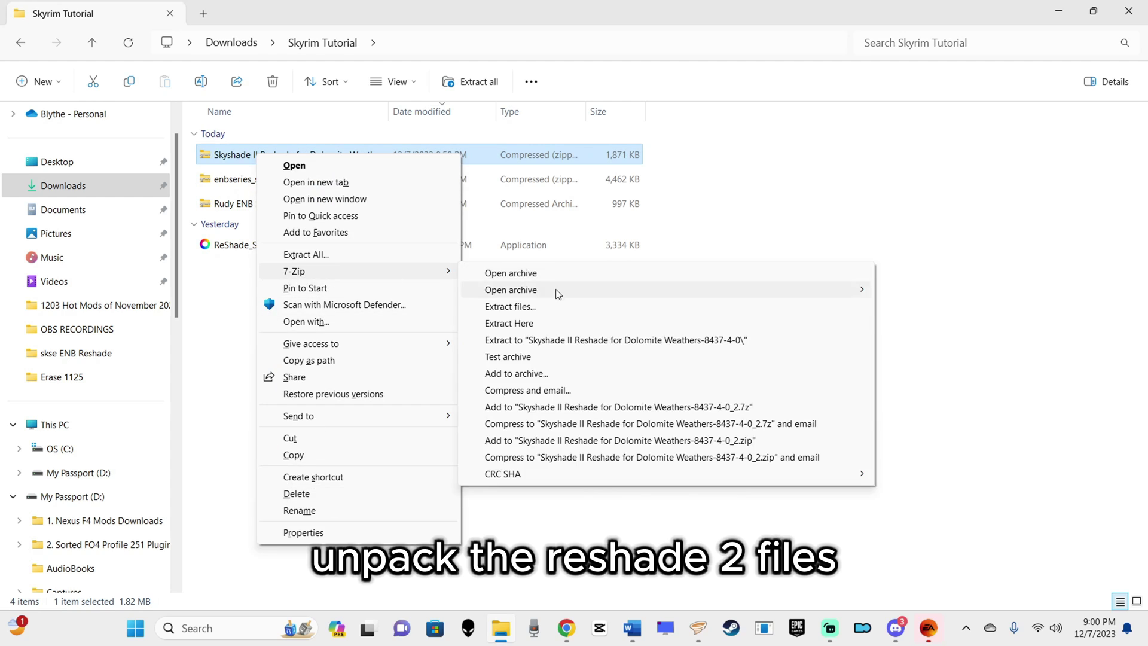
{"action": "mouse_move", "coordinate": [323, 267]}
{"action": "left_click", "coordinate": [547, 336]}
Move all the extracted Skyshade files into the Skyrim Special Edition folder, replacing the files with the same names.
{"action": "scroll", "coordinate": [417, 289], "scroll_direction": "down", "scroll_amount": 1}
{"action": "left_click_drag", "start_coordinate": [687, 587], "coordinate": [129, 341]}
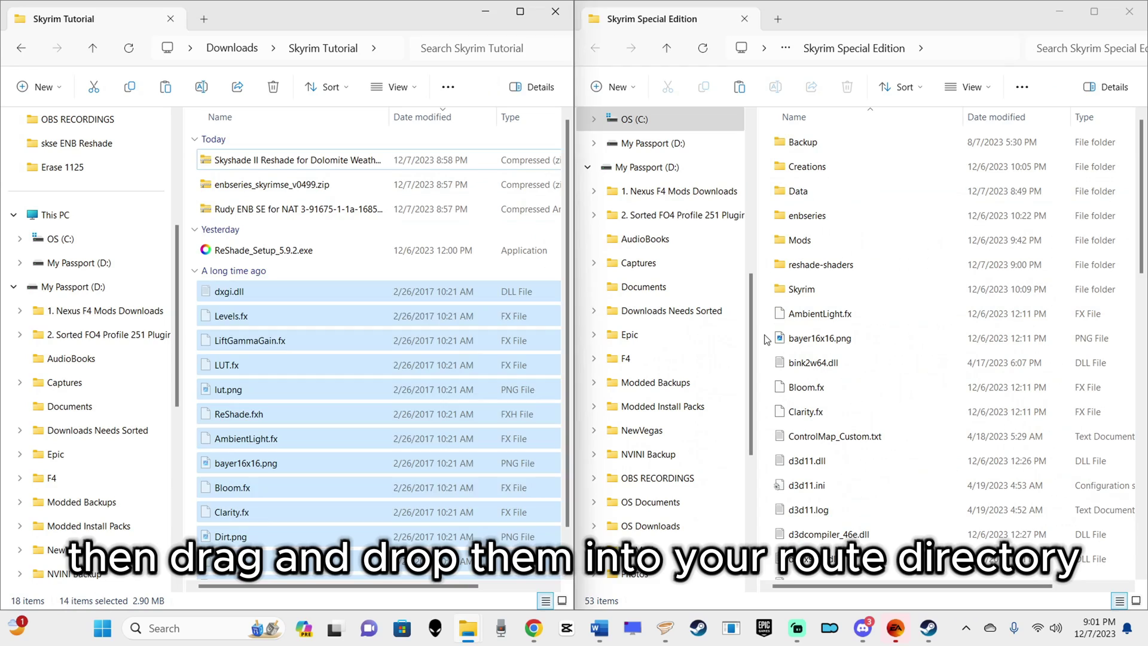
{"action": "left_click_drag", "start_coordinate": [418, 335], "coordinate": [766, 339]}
{"action": "key", "text": "Return"}
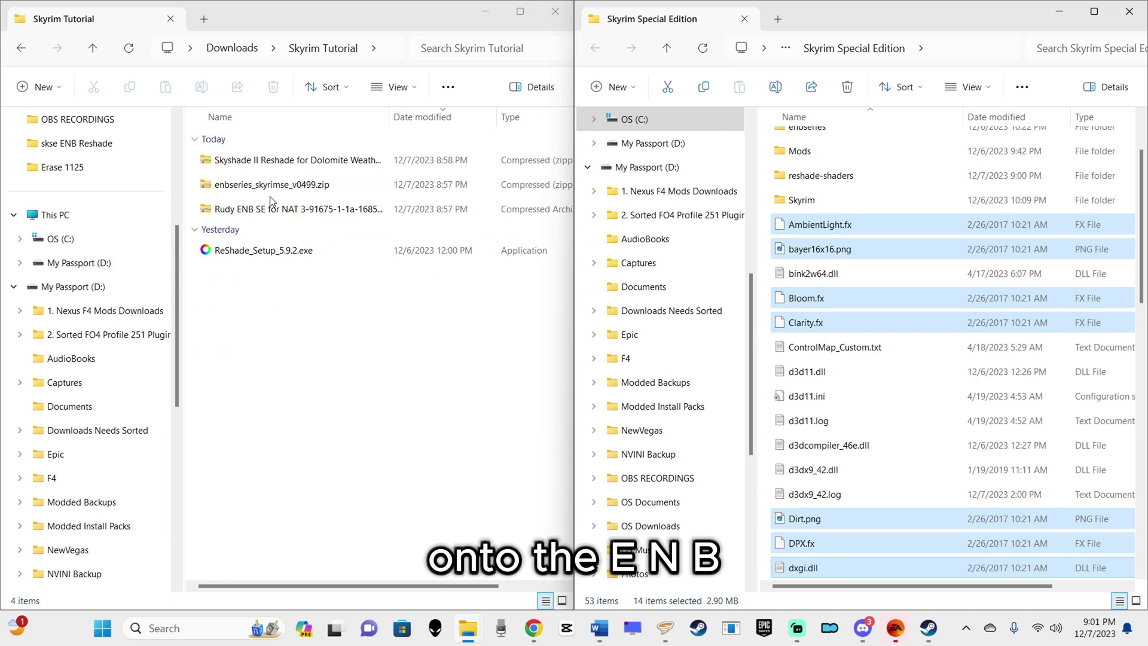
Extract enbseries_skyrimse_v0499.zip in the Skyrim Tutorial folder and open its WrapperVersion folder.
{"action": "left_click", "coordinate": [230, 184]}
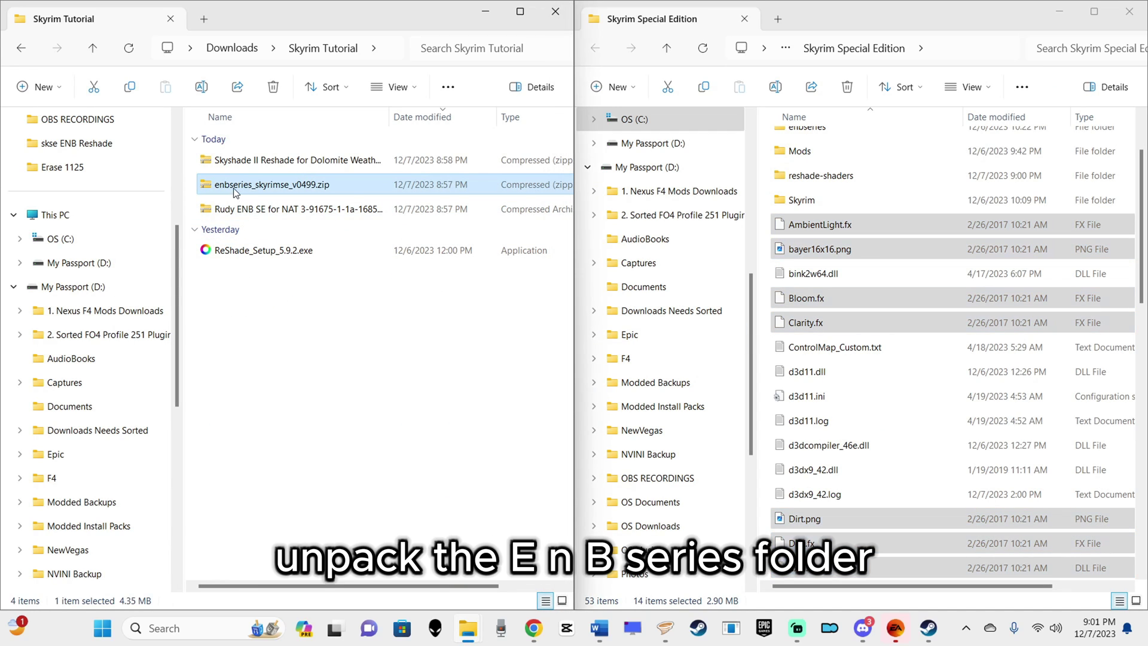
{"action": "right_click", "coordinate": [233, 185]}
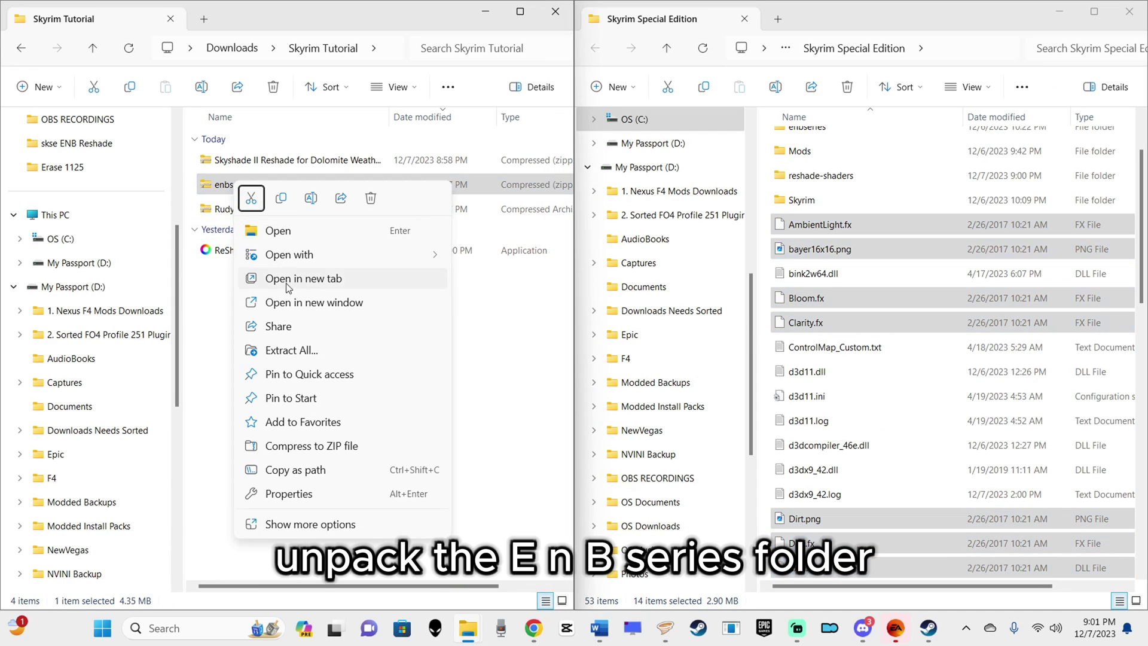
{"action": "left_click", "coordinate": [339, 352]}
{"action": "left_click", "coordinate": [692, 464]}
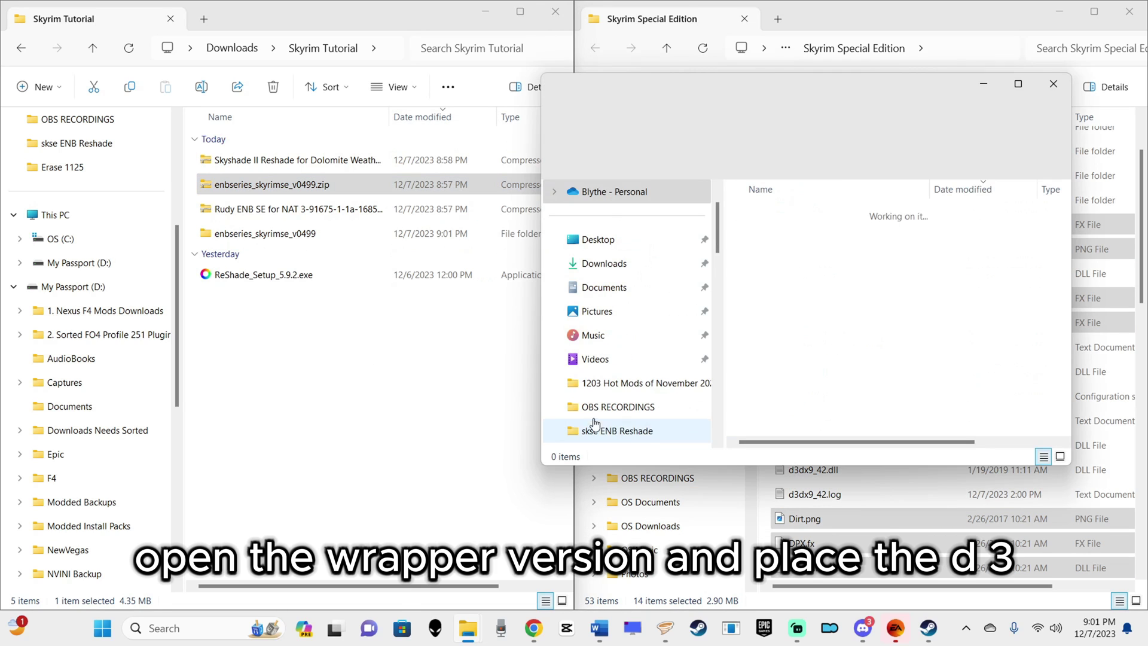
{"action": "double_click", "coordinate": [787, 330]}
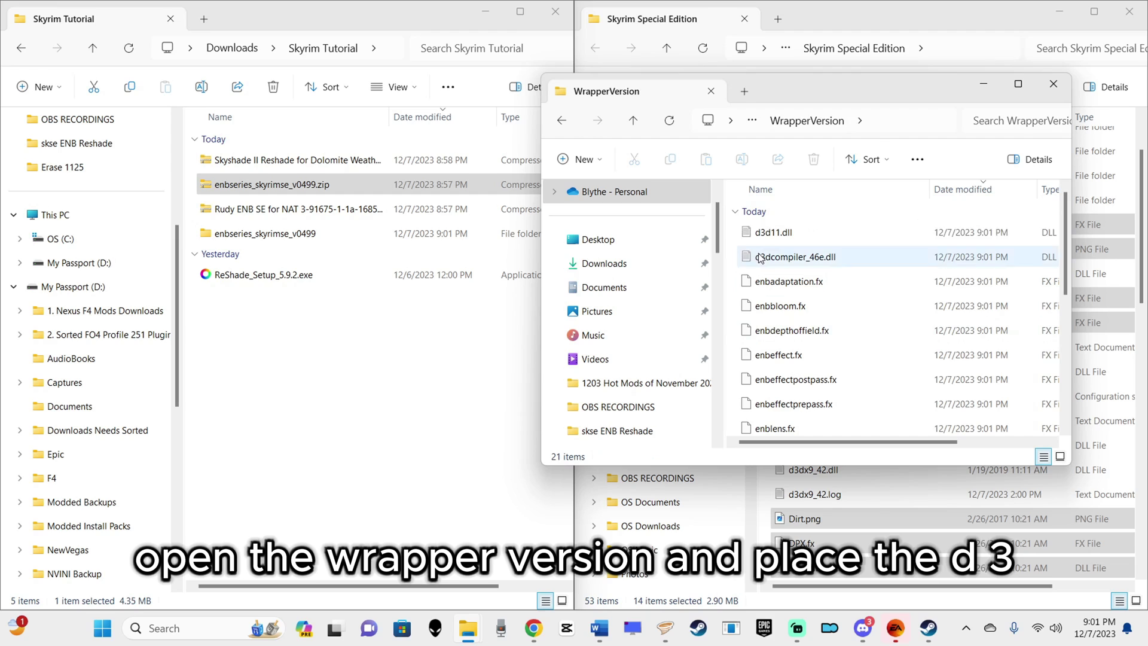
Copy d3d11.dll and d3dcompiler_46e.dll from WrapperVersion into the Skyrim Special Edition folder, replacing the existing files.
{"action": "left_click_drag", "start_coordinate": [736, 239], "coordinate": [787, 269]}
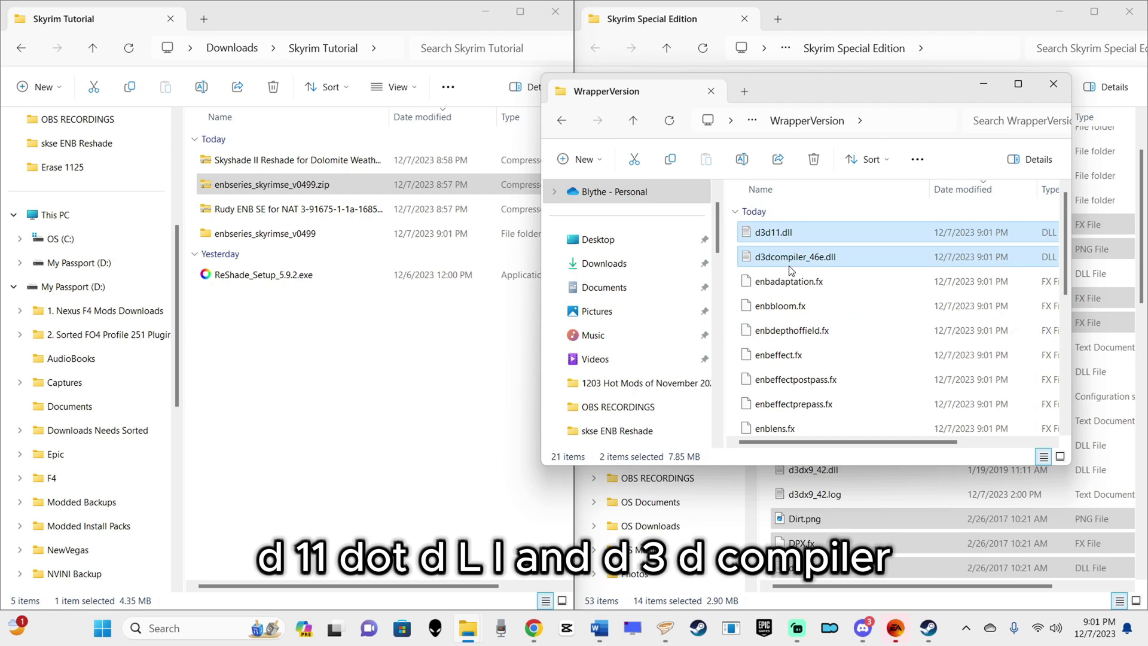
{"action": "left_click", "coordinate": [1053, 84]}
{"action": "left_click", "coordinate": [763, 348]}
{"action": "key", "text": "ctrl+v"}
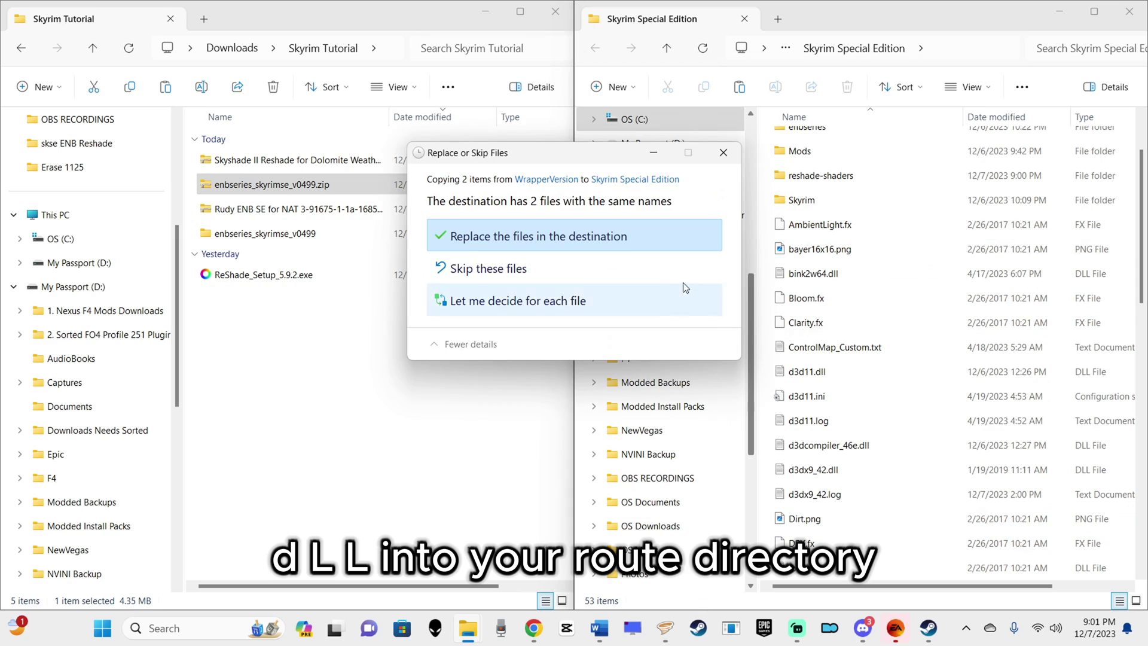
{"action": "left_click", "coordinate": [520, 231]}
Extract the Rudy ENB SE for NAT 3 archive with 7-Zip in the Skyrim Tutorial folder.
{"action": "left_click", "coordinate": [281, 209]}
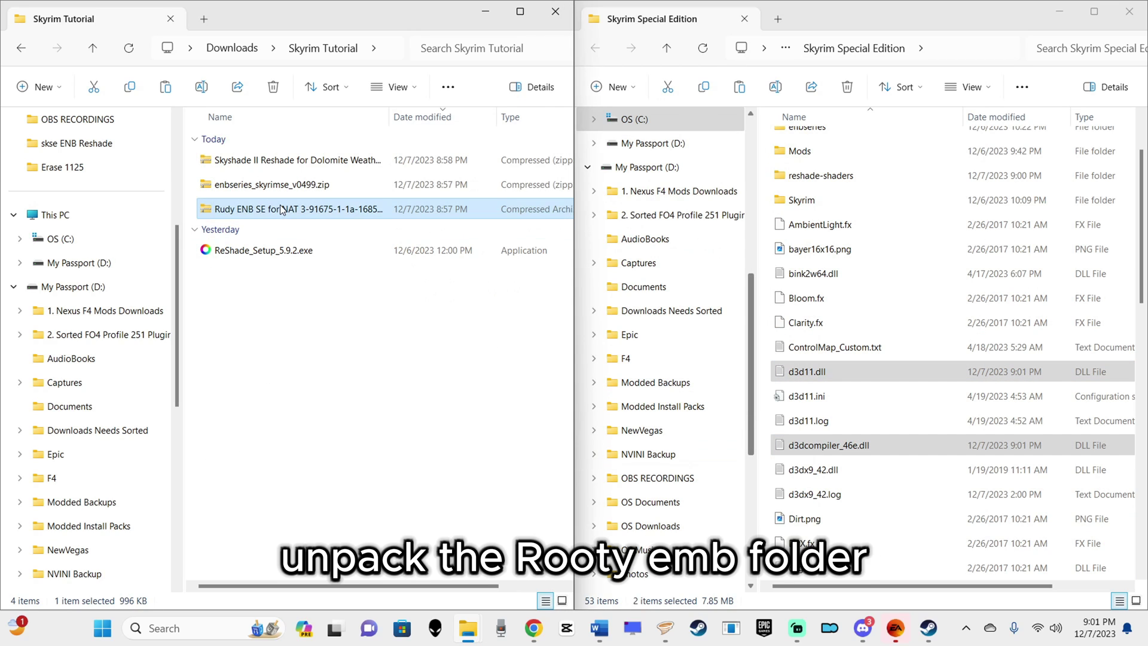
{"action": "right_click", "coordinate": [281, 209]}
{"action": "left_click", "coordinate": [349, 529]}
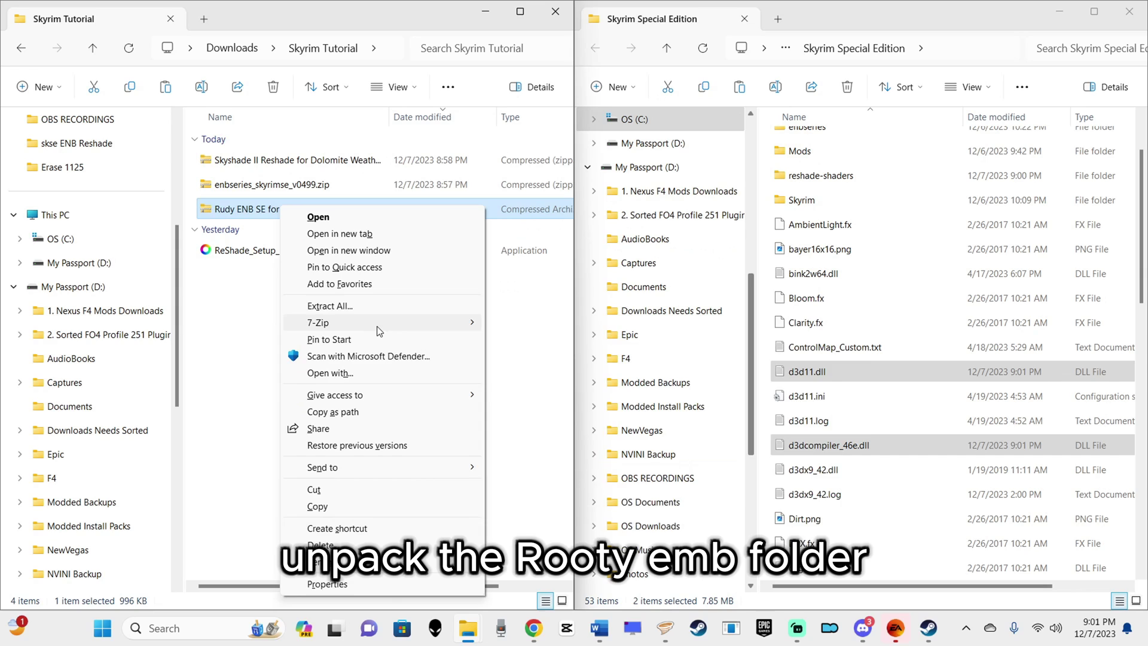
{"action": "mouse_move", "coordinate": [376, 325]}
{"action": "left_click", "coordinate": [562, 375]}
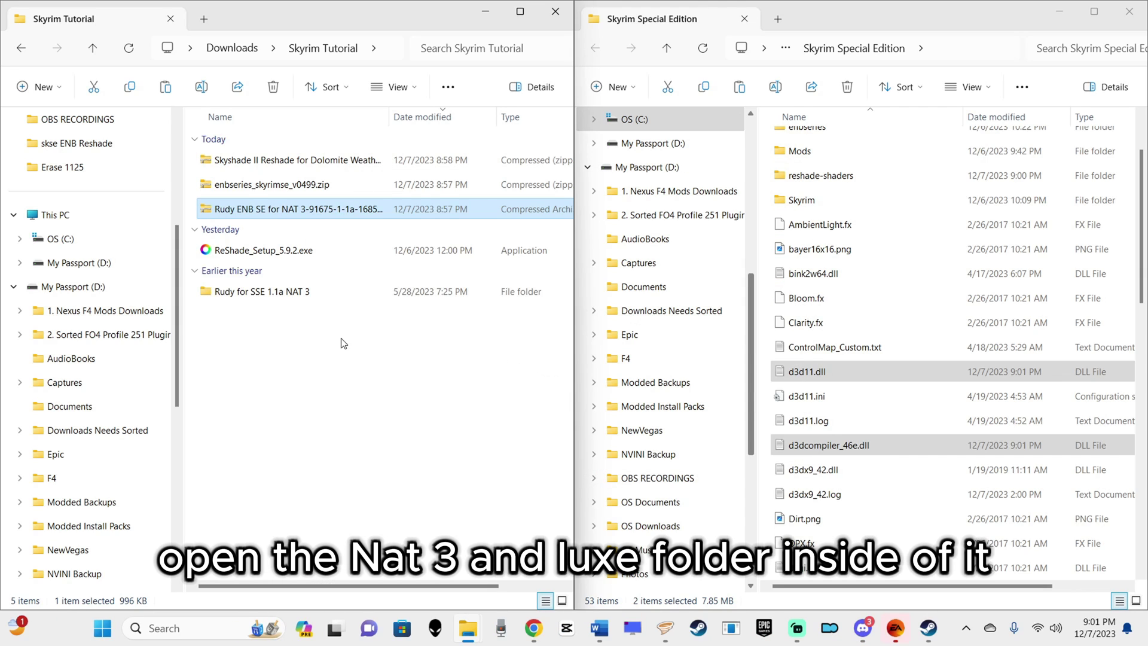
Copy enbseries.ini, enblocal.ini and the enbseries folder from Rudy's ! NAT 3 and LUX [ Skyrim SE folder ] into Skyrim Special Edition, replacing existing files.
{"action": "double_click", "coordinate": [287, 294]}
{"action": "double_click", "coordinate": [256, 179]}
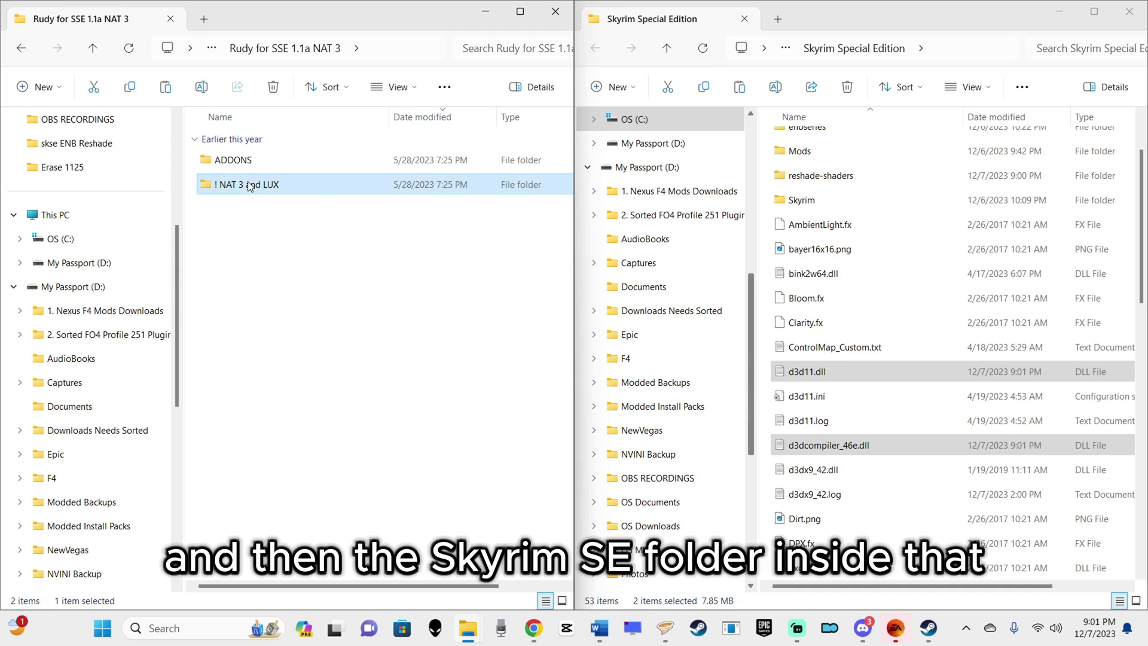
{"action": "double_click", "coordinate": [263, 160]}
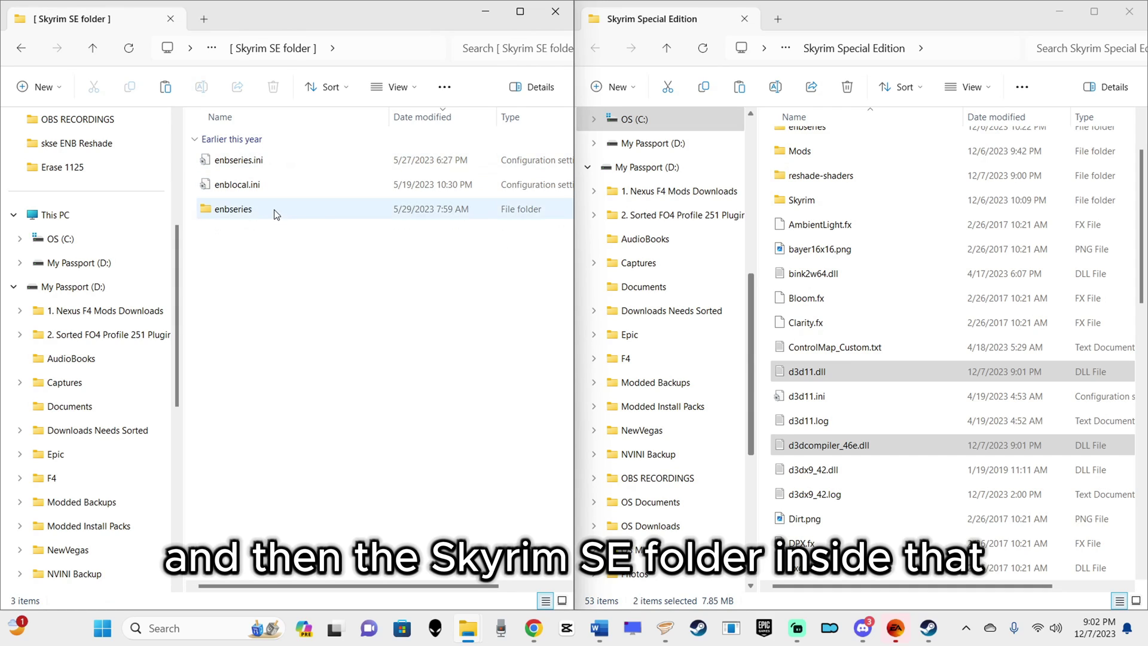
{"action": "left_click_drag", "start_coordinate": [277, 245], "coordinate": [263, 155]}
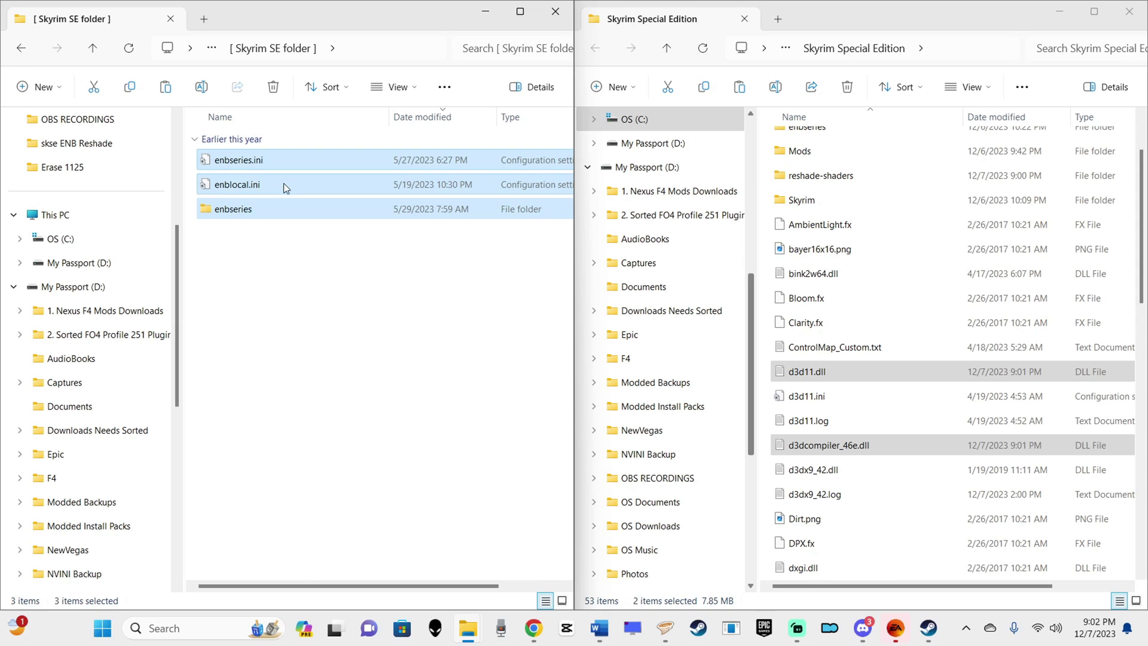
{"action": "left_click", "coordinate": [762, 335]}
{"action": "key", "text": "ctrl+v"}
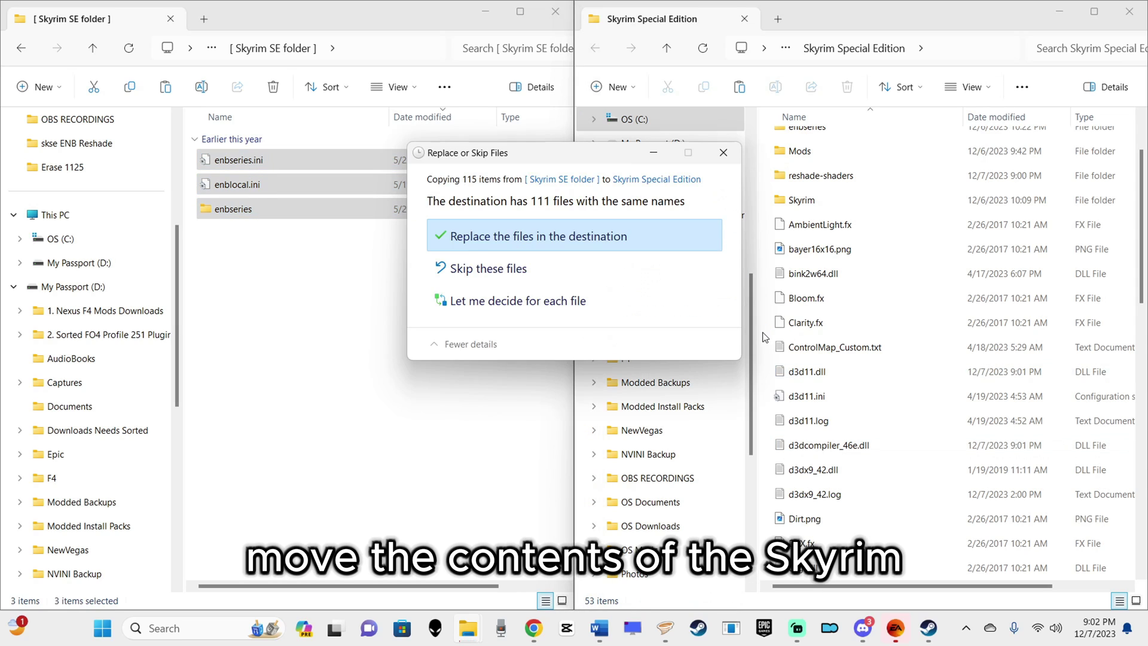
{"action": "left_click", "coordinate": [576, 238]}
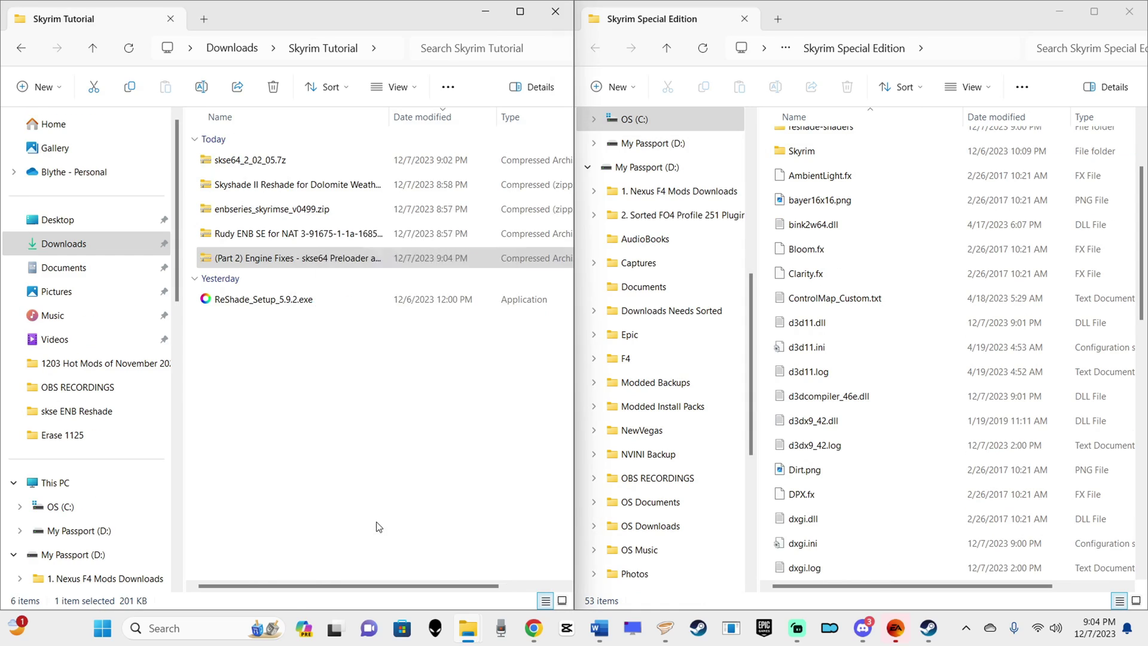
Extract the (Part 2) Engine Fixes - skse64 Preloader archive with 7-Zip into the Skyrim Tutorial folder.
{"action": "right_click", "coordinate": [298, 257]}
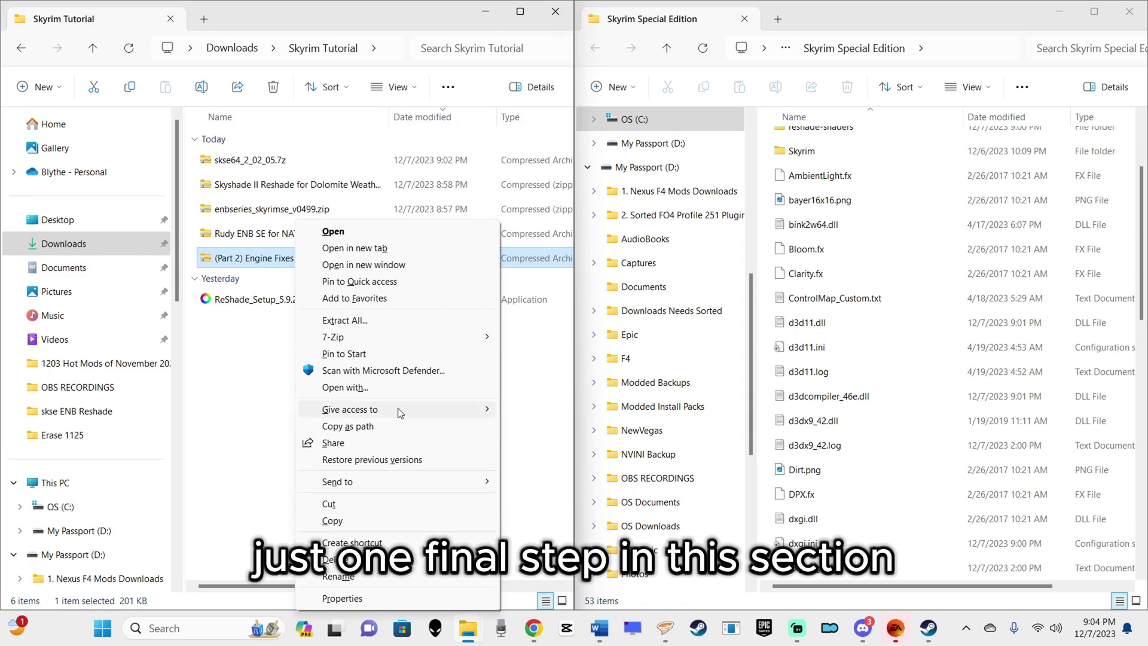
{"action": "mouse_move", "coordinate": [391, 337]}
{"action": "left_click", "coordinate": [548, 389]}
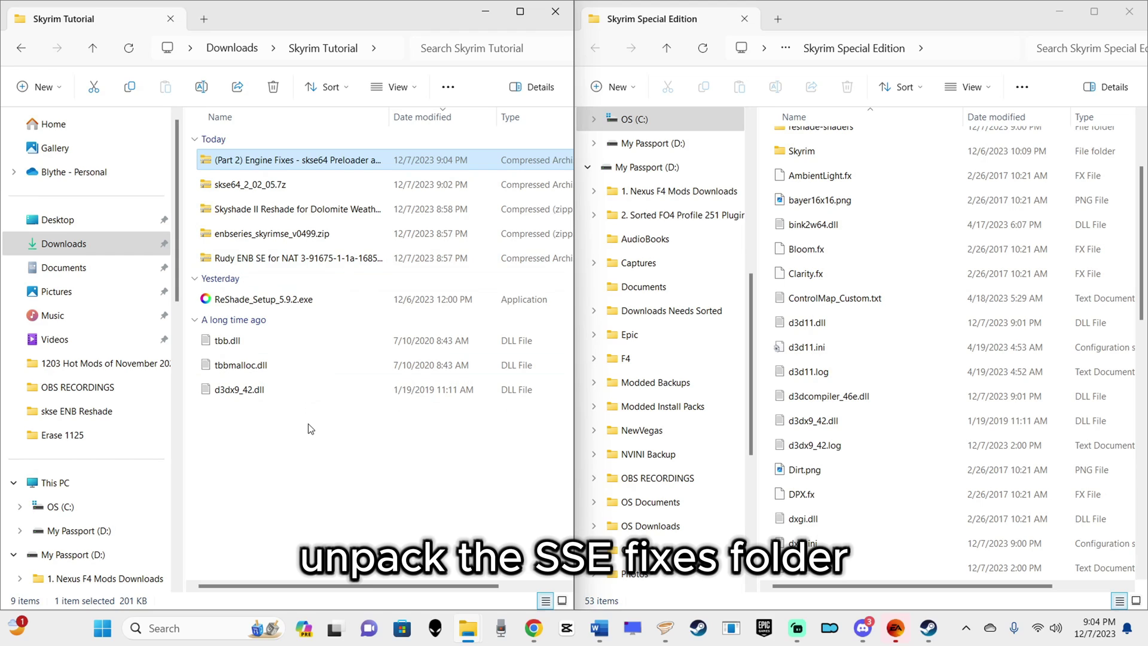
Move tbb.dll, tbbmalloc.dll and d3dx9_42.dll from Skyrim Tutorial into the Skyrim Special Edition folder, replacing the existing files.
{"action": "left_click_drag", "start_coordinate": [310, 425], "coordinate": [292, 356]}
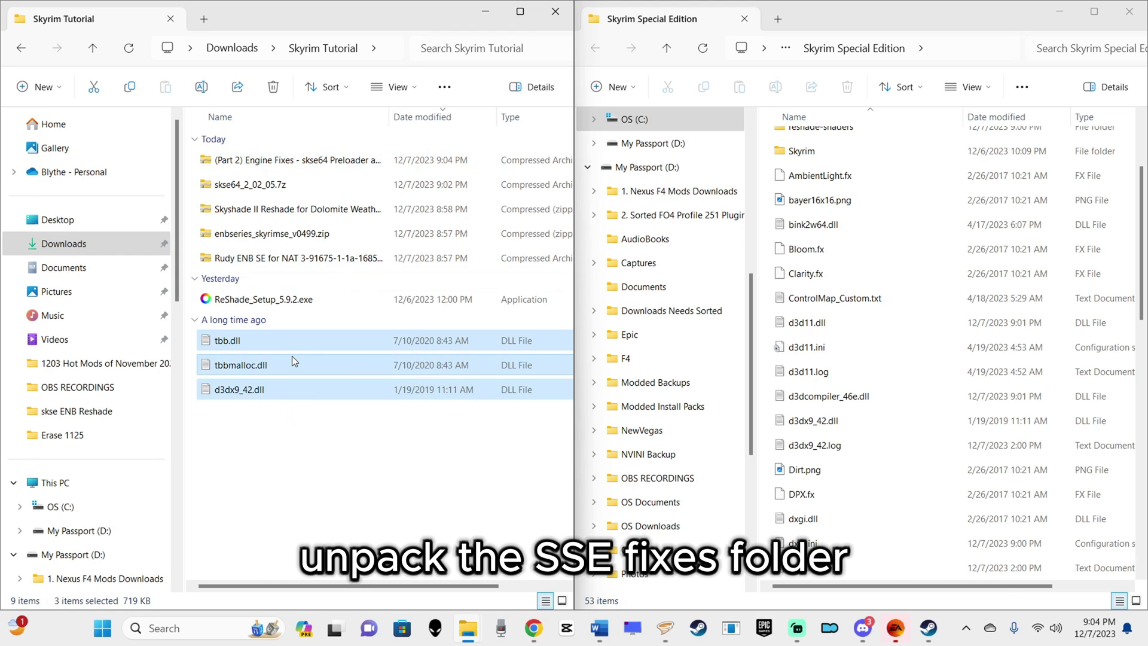
{"action": "key", "text": "ctrl+c"}
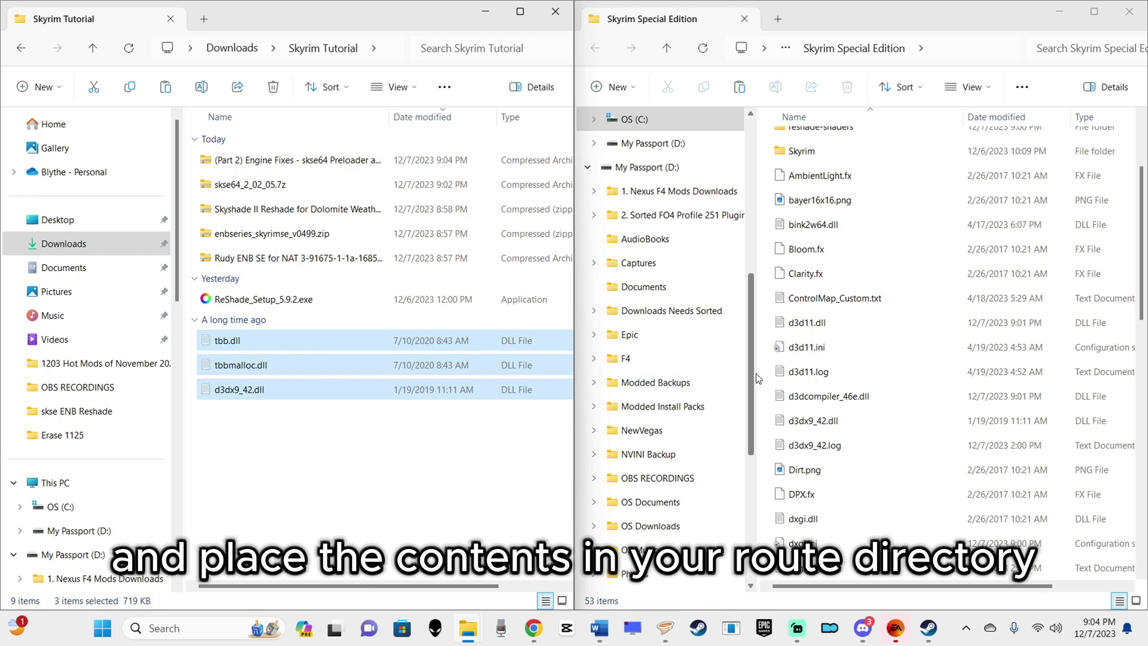
{"action": "left_click", "coordinate": [767, 389]}
{"action": "scroll", "coordinate": [766, 391], "scroll_direction": "down", "scroll_amount": 1}
{"action": "key", "text": "ctrl+v"}
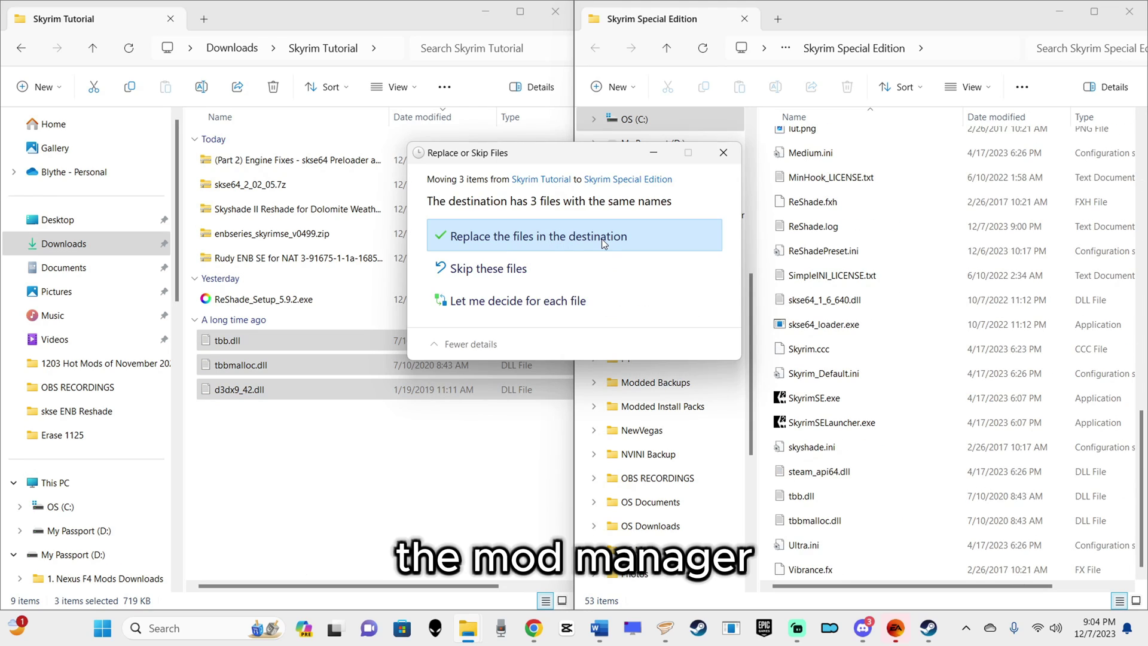
{"action": "left_click", "coordinate": [601, 238]}
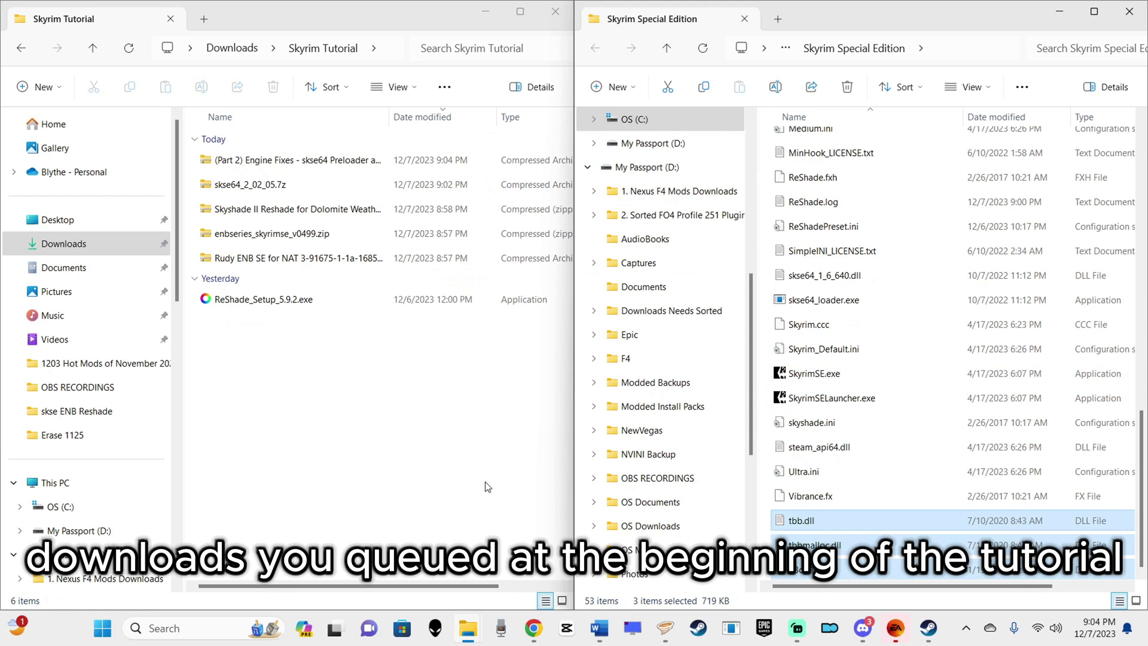
{"action": "left_click", "coordinate": [439, 481]}
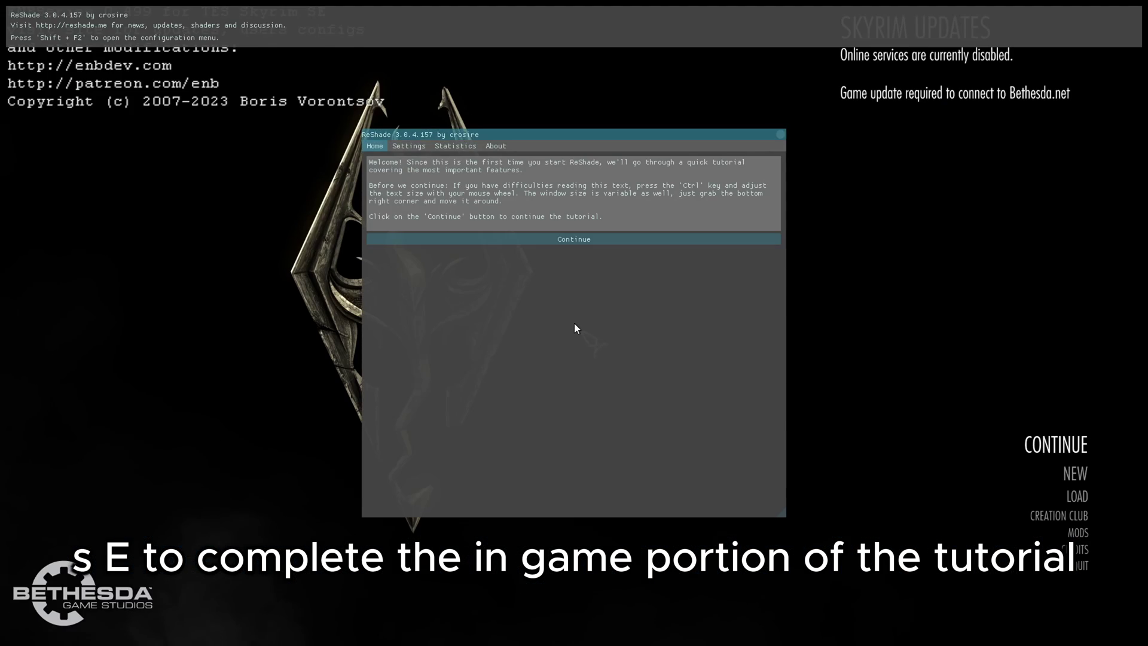
Start the ReShade in-game tutorial, select the skyshade.ini preset and continue through to the page listing the effect variables.
{"action": "left_click", "coordinate": [558, 240]}
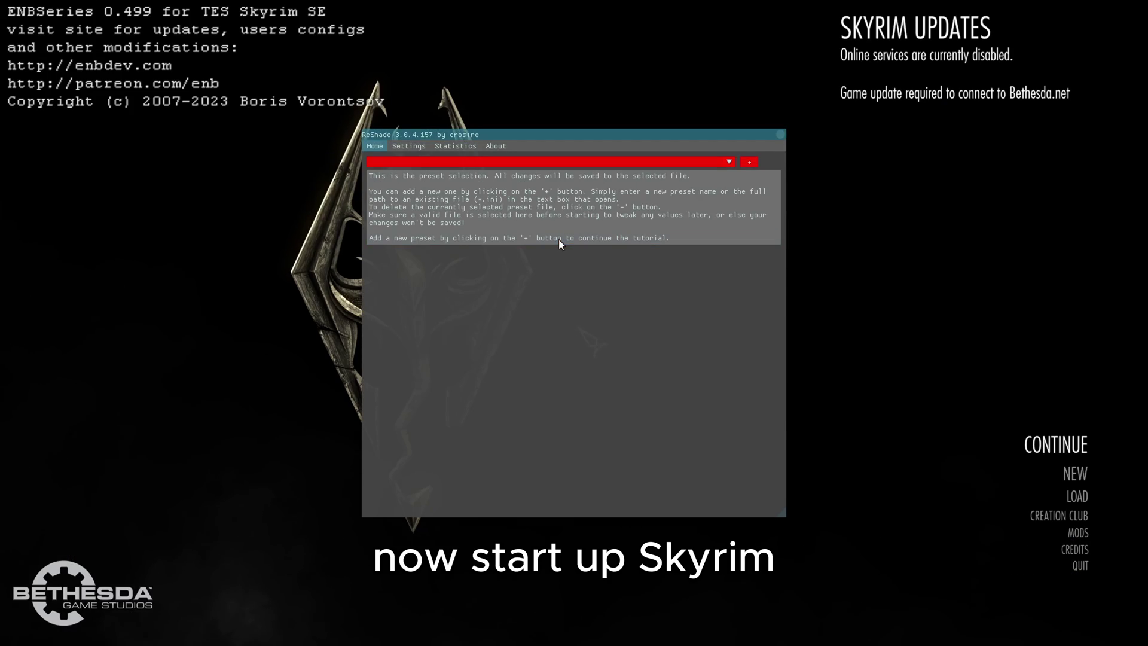
{"action": "left_click", "coordinate": [689, 163]}
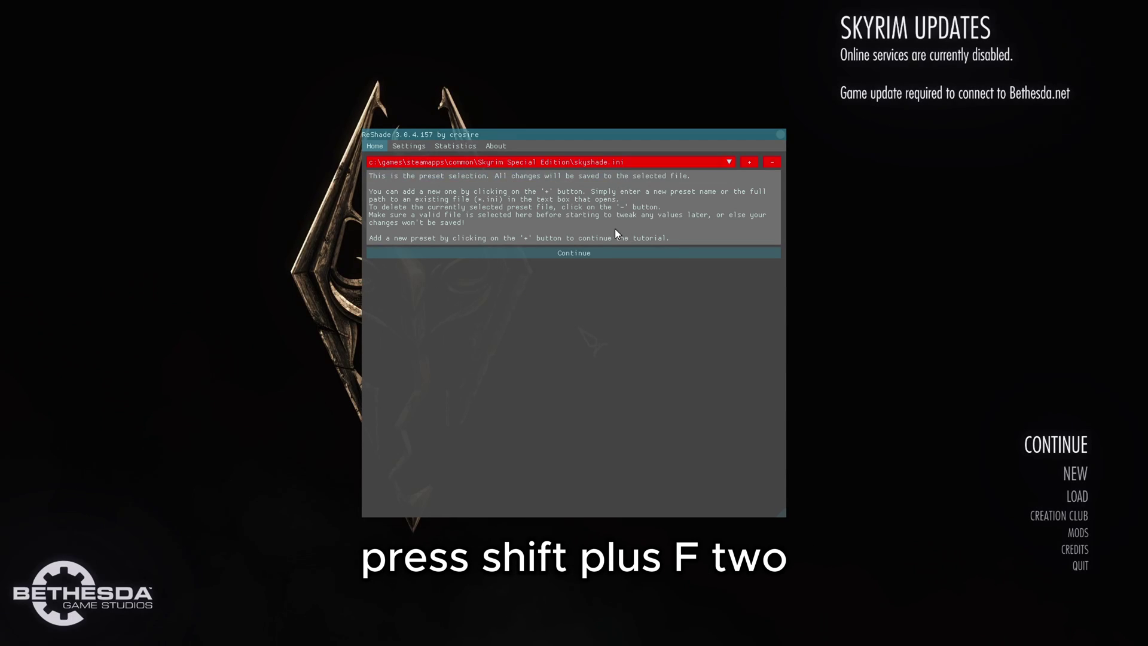
{"action": "left_click", "coordinate": [600, 256]}
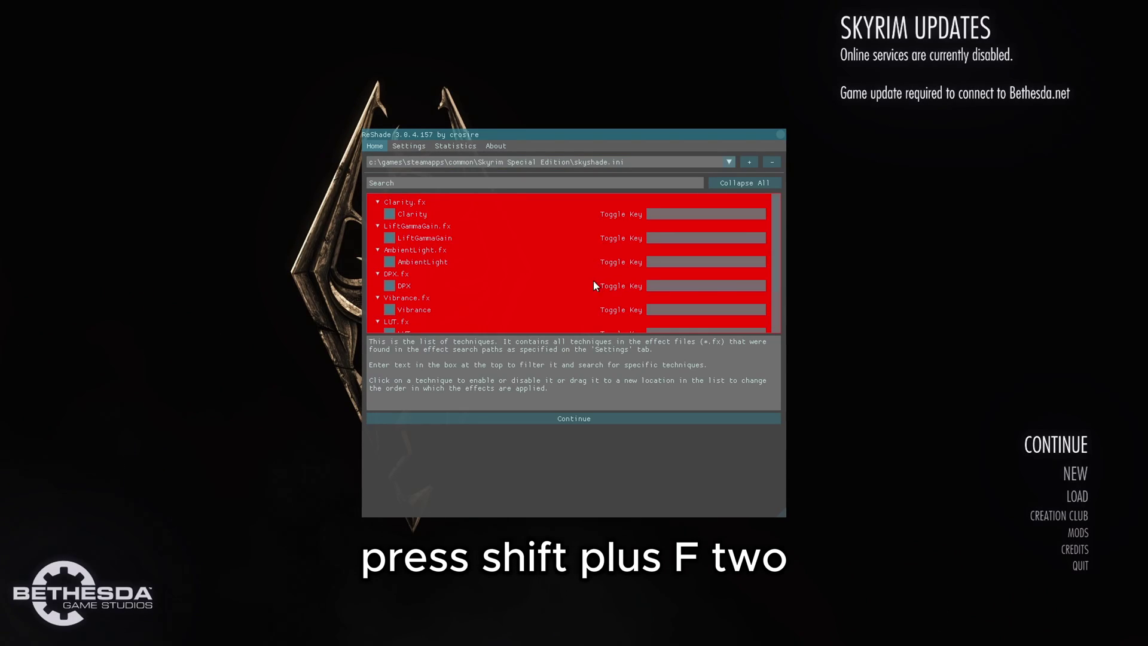
{"action": "left_click", "coordinate": [566, 419]}
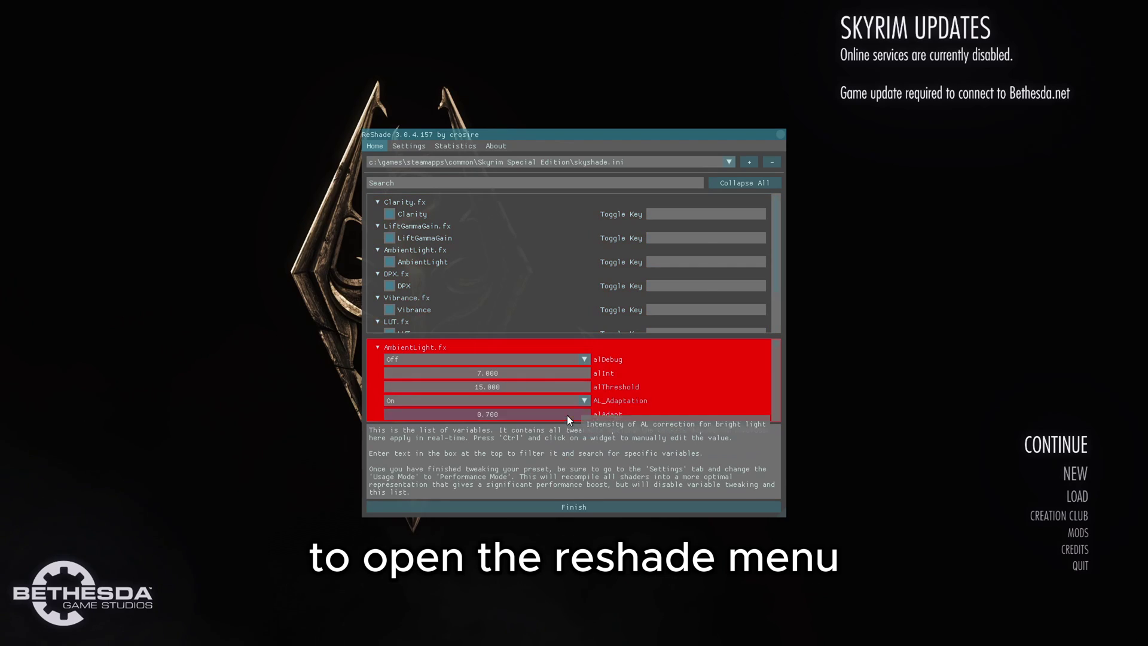
Disable the Vibrance, AmbientLight and LiftGammaGain effects, then finish the ReShade tutorial and close its overlay.
{"action": "scroll", "coordinate": [463, 273], "scroll_direction": "down", "scroll_amount": 2}
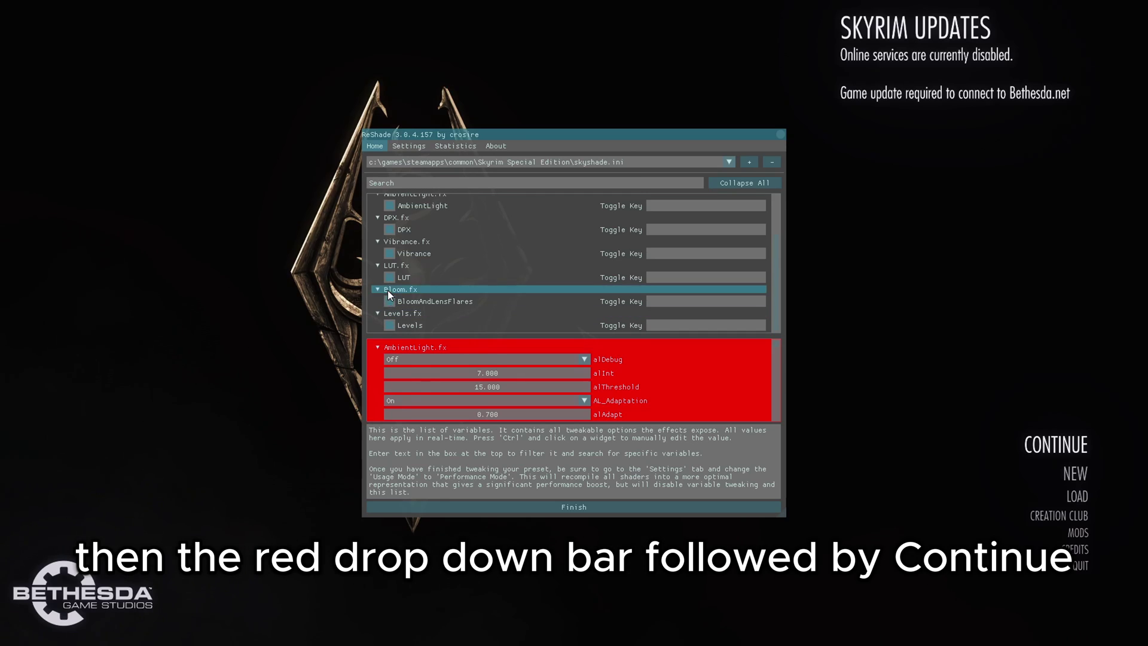
{"action": "scroll", "coordinate": [386, 293], "scroll_direction": "up", "scroll_amount": 1}
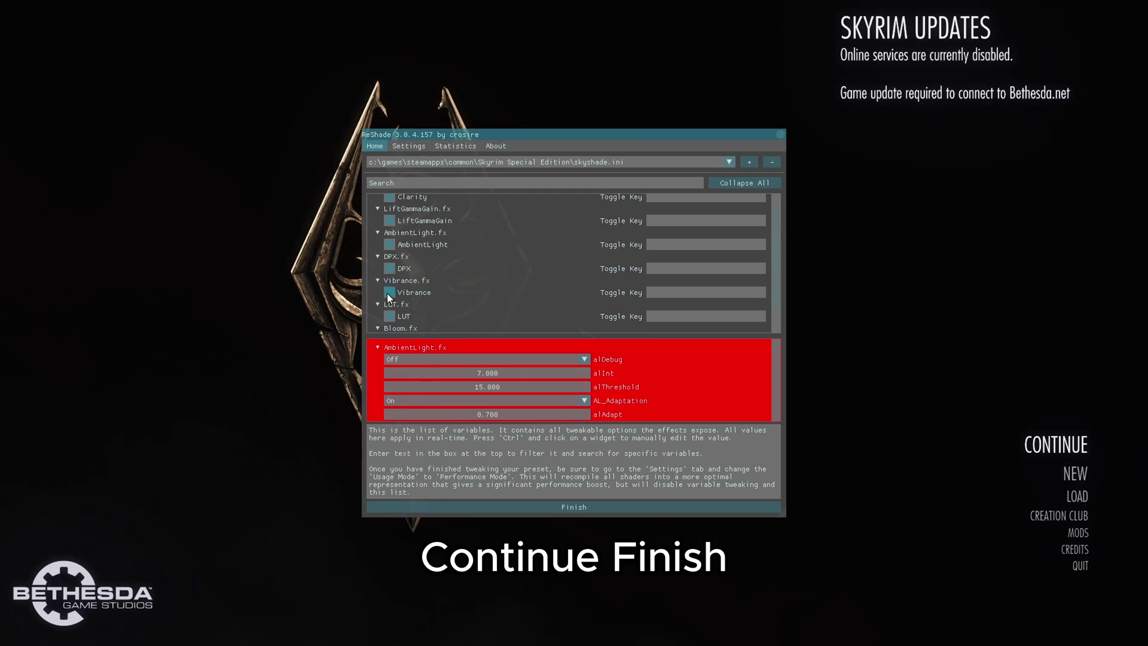
{"action": "scroll", "coordinate": [389, 266], "scroll_direction": "up", "scroll_amount": 1}
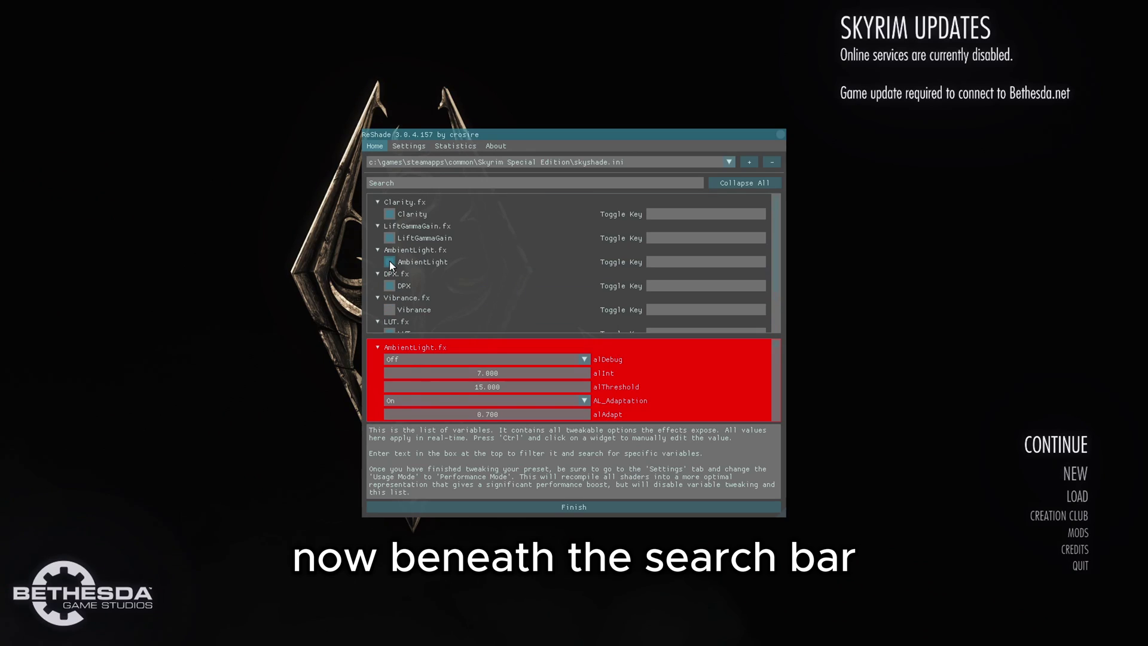
{"action": "left_click", "coordinate": [390, 238]}
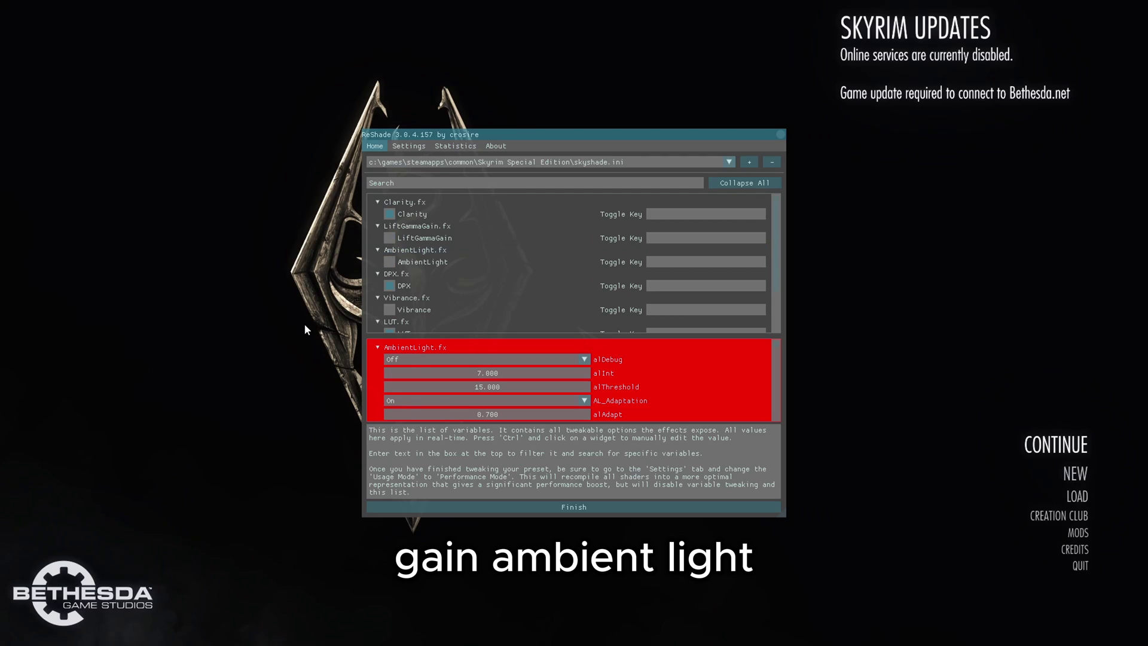
{"action": "left_click", "coordinate": [486, 504]}
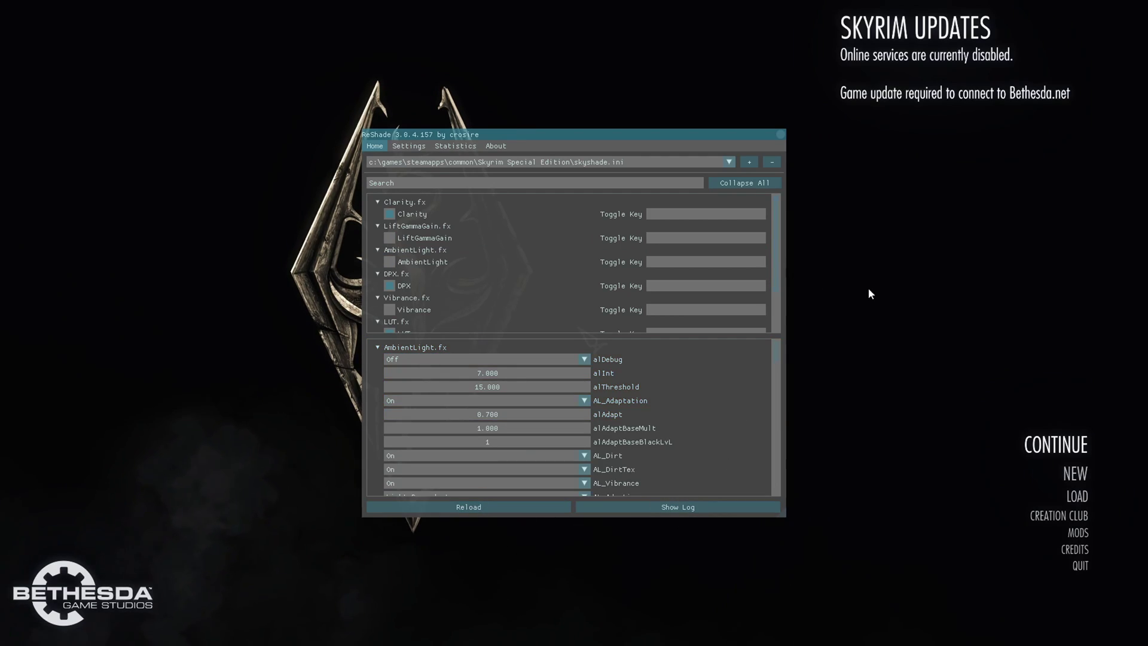
{"action": "key", "text": "shift+F2"}
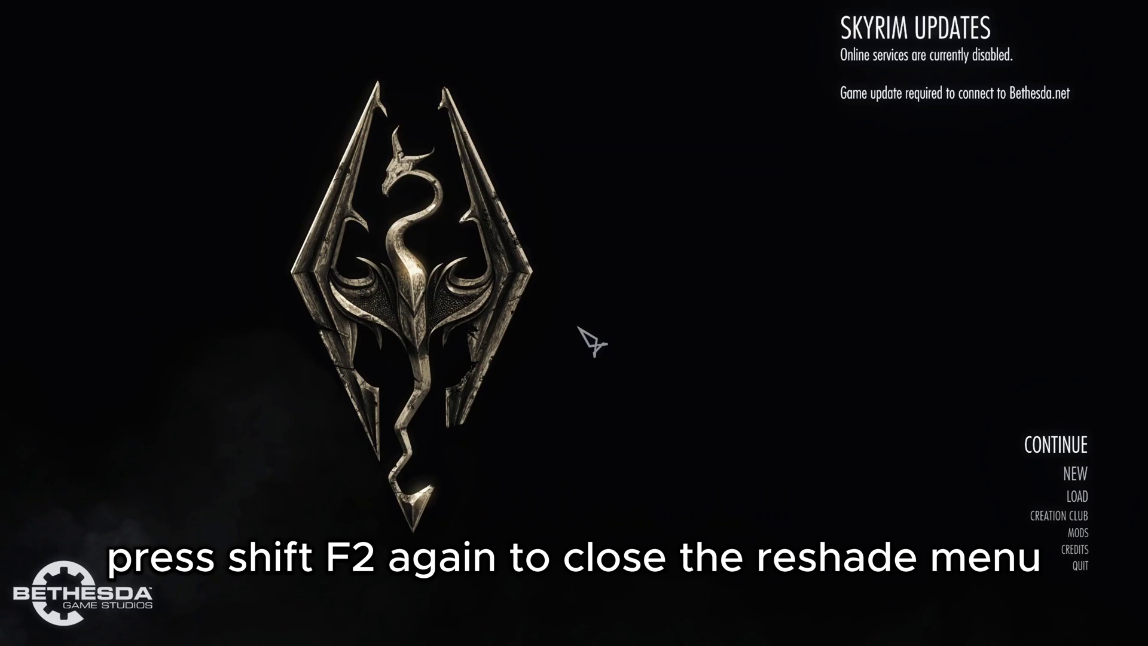
Open the in-game ENB editor and set Brightness to 1.5 under COLORCORRECTION in enbseries.ini.
{"action": "key", "text": "shift+Return"}
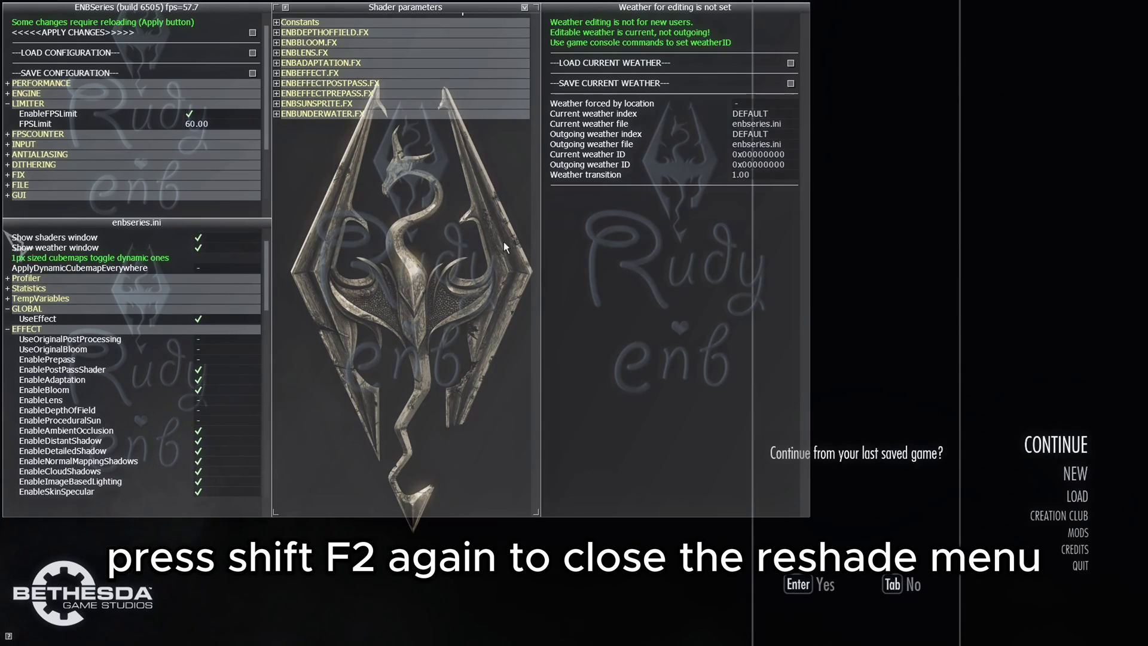
{"action": "left_click_drag", "start_coordinate": [265, 260], "coordinate": [256, 372]}
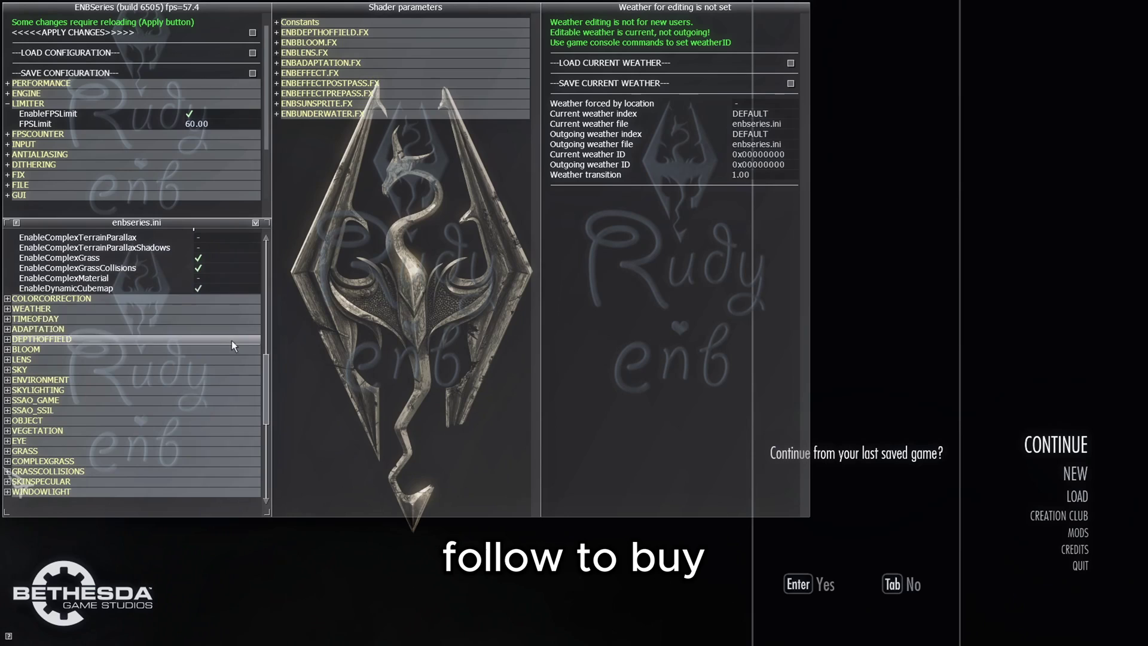
{"action": "left_click", "coordinate": [180, 300]}
{"action": "left_click", "coordinate": [232, 330]}
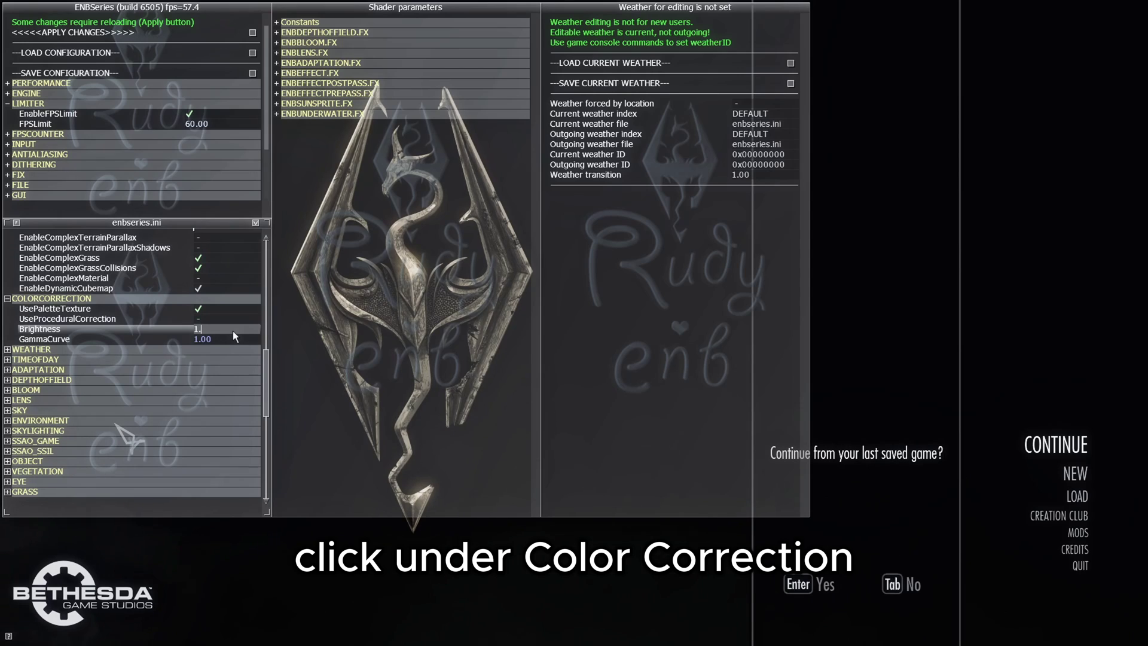
{"action": "type", "text": "5"}
{"action": "key", "text": "Return"}
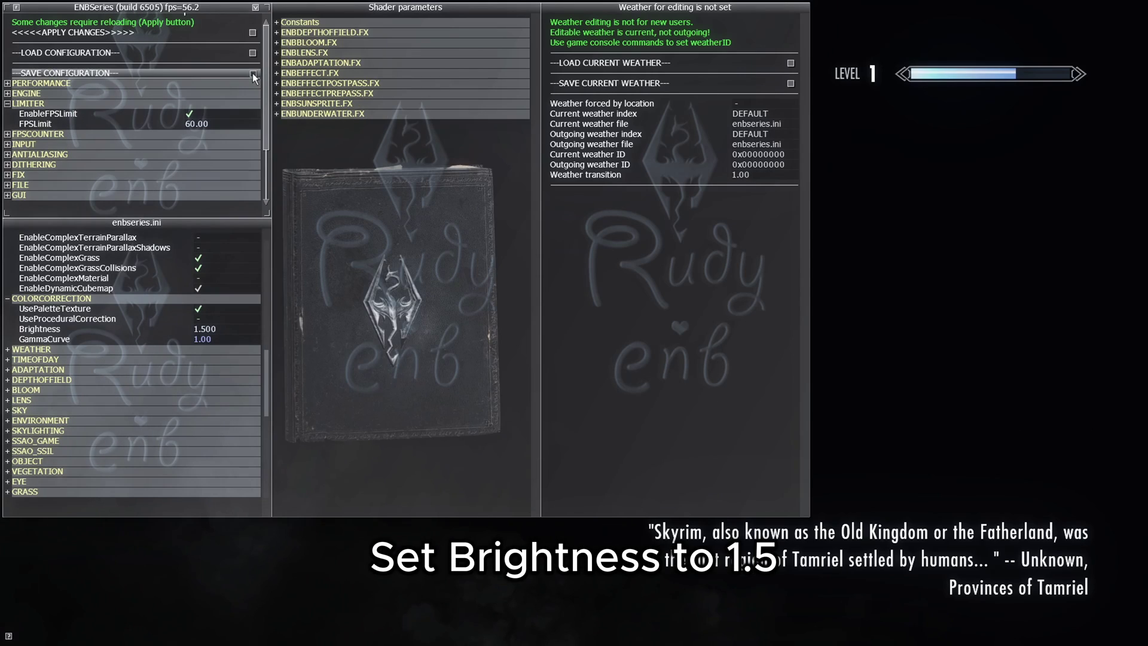